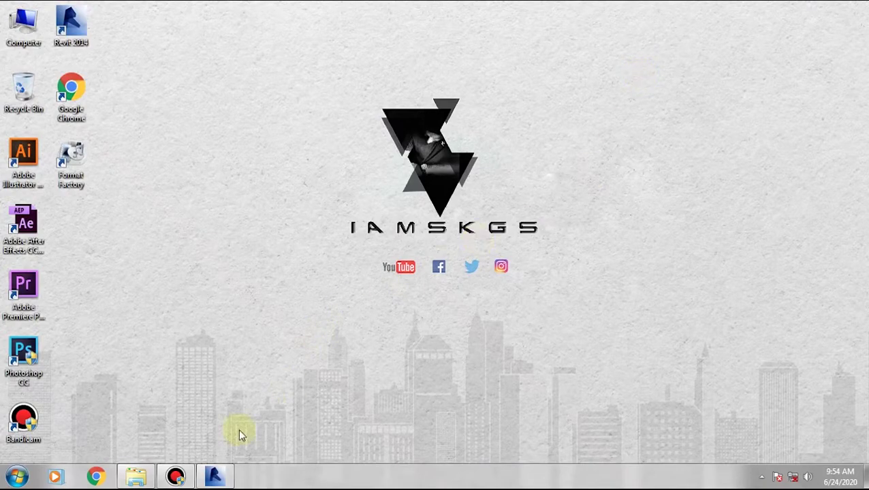
Restore the Revit project window showing the house's 3D view.
{"action": "left_click", "coordinate": [215, 475]}
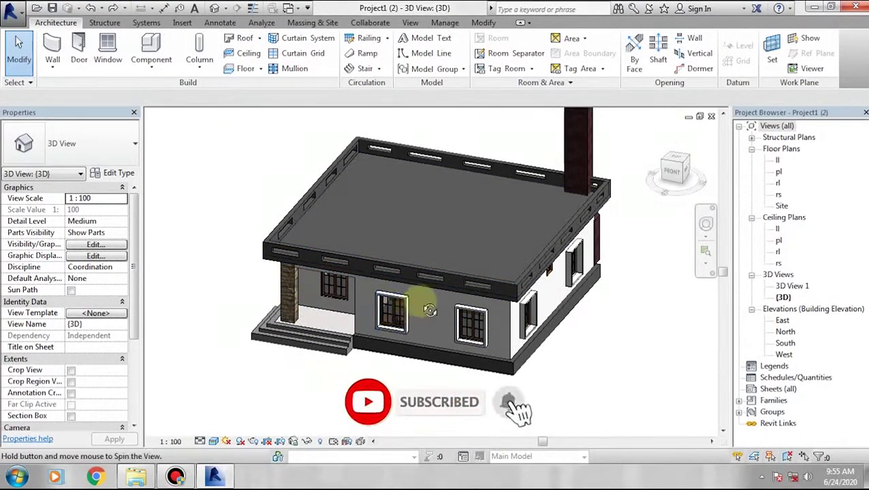
{"action": "scroll", "coordinate": [412, 286], "scroll_direction": "up", "scroll_amount": 2}
{"action": "scroll", "coordinate": [416, 279], "scroll_direction": "up", "scroll_amount": 3}
{"action": "scroll", "coordinate": [416, 284], "scroll_direction": "up", "scroll_amount": 1}
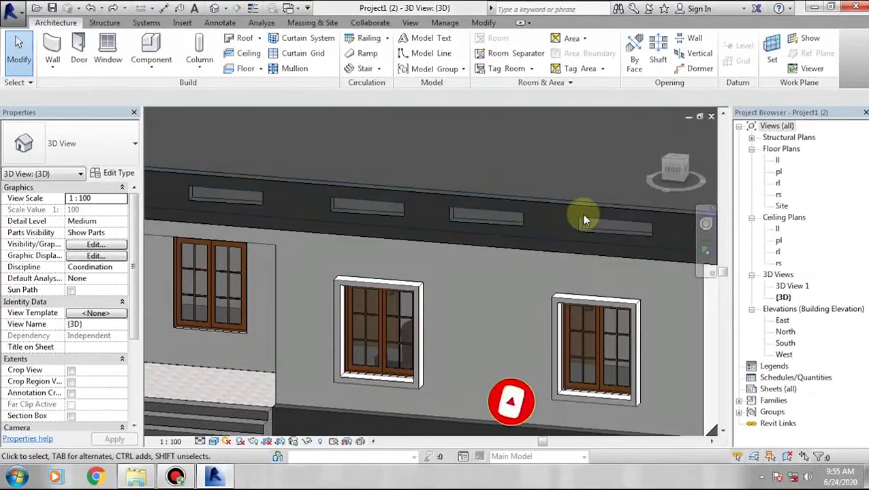
{"action": "scroll", "coordinate": [586, 226], "scroll_direction": "down", "scroll_amount": 2}
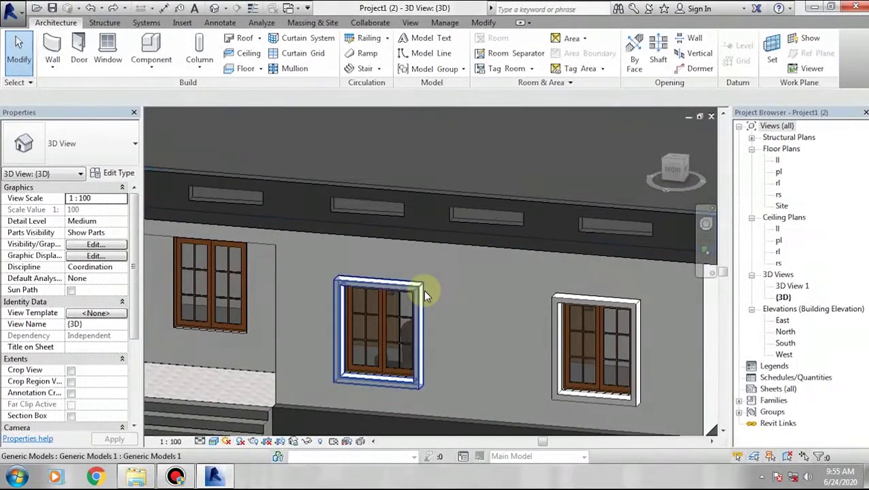
{"action": "mouse_move", "coordinate": [514, 291]}
{"action": "middle_mouse_down", "text": "shift"}
{"action": "mouse_move", "coordinate": [461, 320]}
{"action": "mouse_move", "coordinate": [552, 297]}
{"action": "mouse_move", "coordinate": [554, 326]}
{"action": "mouse_move", "coordinate": [512, 327]}
{"action": "mouse_move", "coordinate": [484, 351]}
{"action": "mouse_move", "coordinate": [474, 328]}
{"action": "mouse_move", "coordinate": [485, 326]}
{"action": "middle_mouse_up", "text": "shift"}
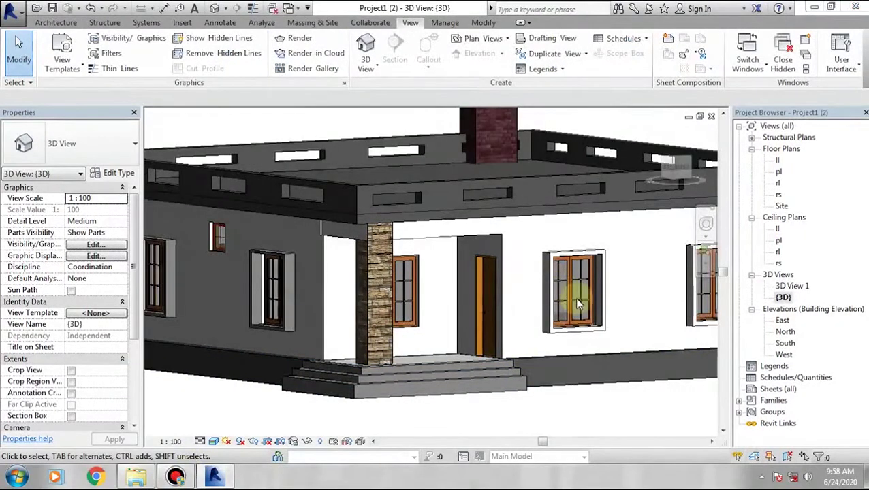
{"action": "middle_click_drag", "start_coordinate": [554, 289], "coordinate": [539, 325], "text": "shift"}
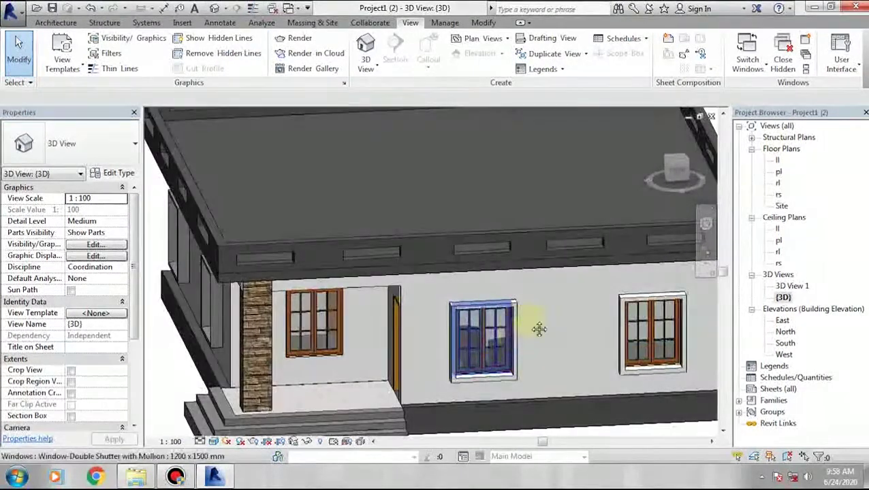
Open floor plan pl and zoom in on the window area.
{"action": "scroll", "coordinate": [540, 325], "scroll_direction": "up", "scroll_amount": 2}
{"action": "double_click", "coordinate": [778, 172]}
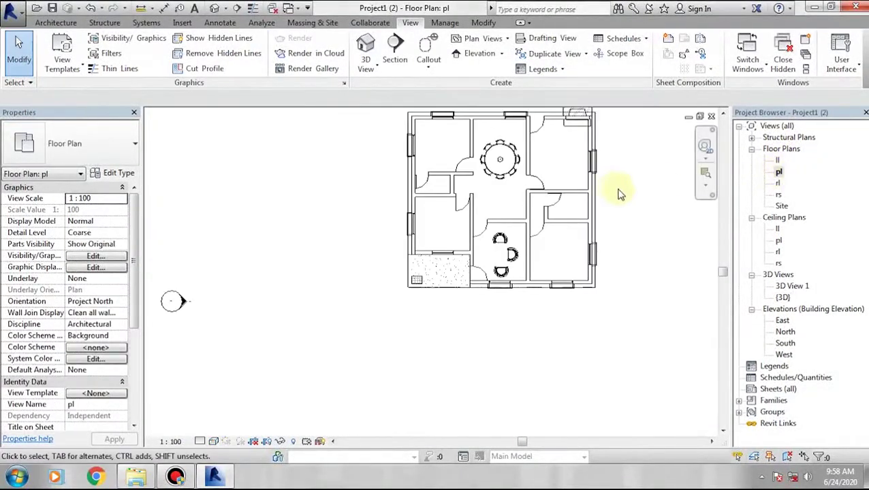
{"action": "middle_click_drag", "start_coordinate": [621, 190], "coordinate": [481, 291]}
{"action": "scroll", "coordinate": [345, 330], "scroll_direction": "up", "scroll_amount": 3}
{"action": "scroll", "coordinate": [355, 301], "scroll_direction": "up", "scroll_amount": 1}
{"action": "scroll", "coordinate": [368, 271], "scroll_direction": "up", "scroll_amount": 1}
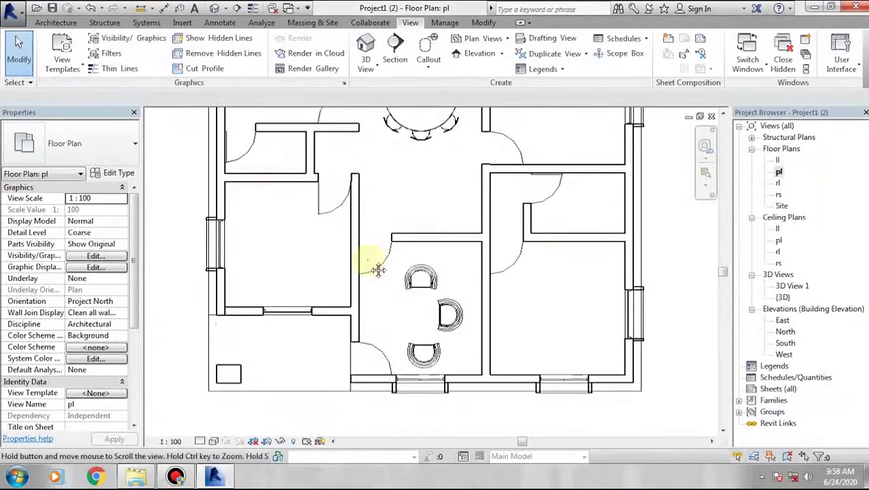
{"action": "scroll", "coordinate": [284, 343], "scroll_direction": "up", "scroll_amount": 1}
{"action": "scroll", "coordinate": [283, 343], "scroll_direction": "up", "scroll_amount": 2}
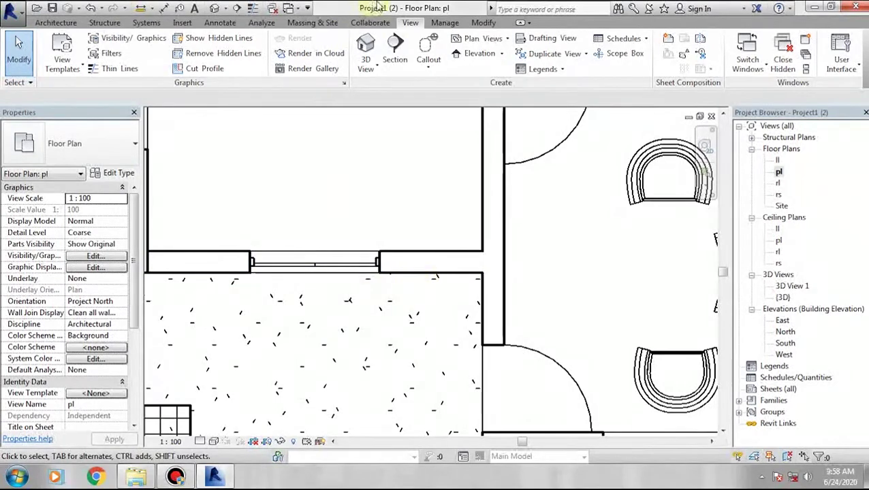
Bring up the View tab's Callout shape choices.
{"action": "left_click", "coordinate": [388, 25]}
{"action": "left_click", "coordinate": [402, 25]}
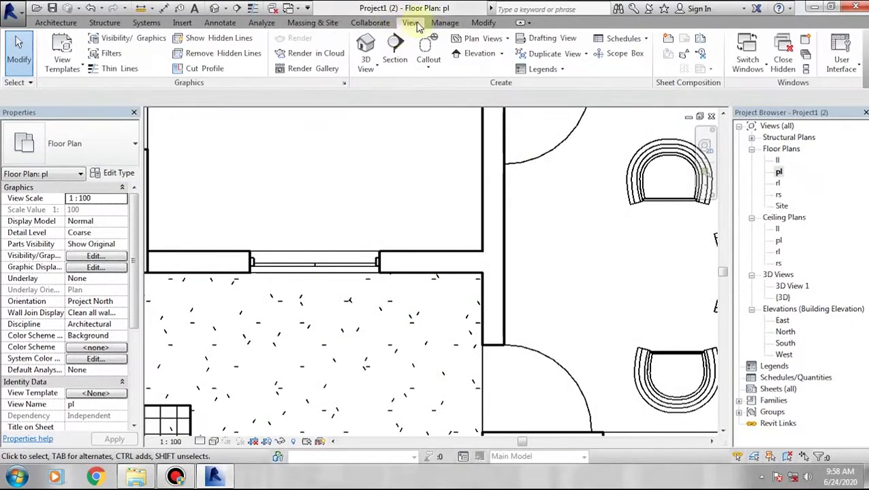
{"action": "left_click", "coordinate": [429, 71]}
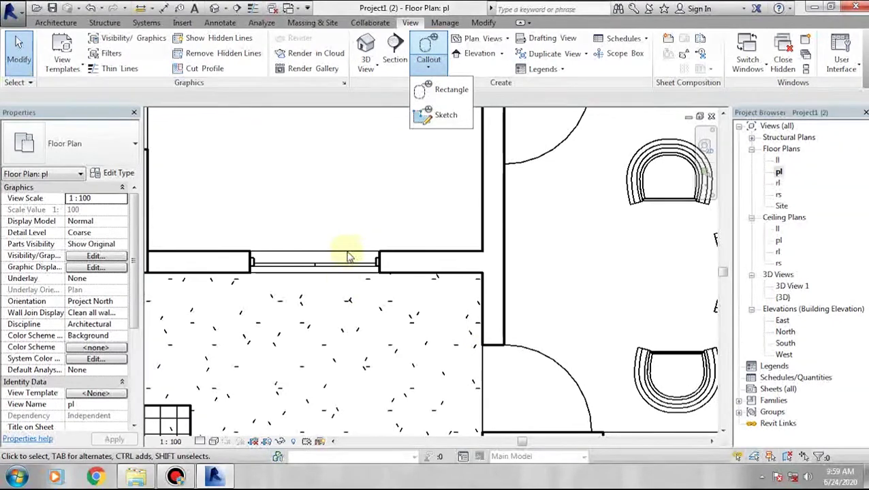
Place a rectangular callout box around the pl plan's window.
{"action": "left_click", "coordinate": [446, 91]}
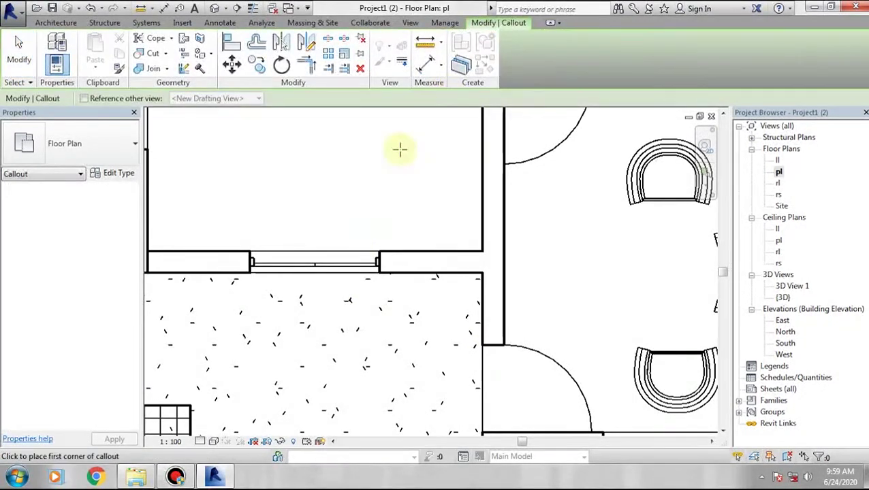
{"action": "left_click", "coordinate": [333, 192]}
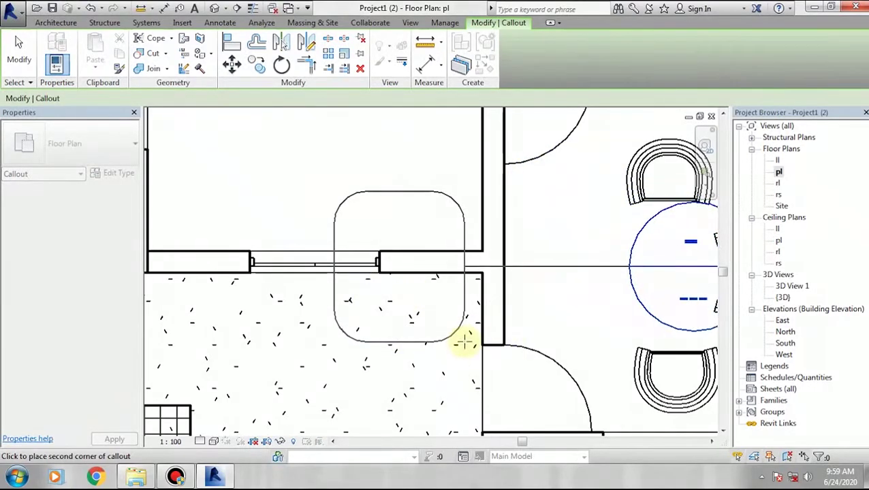
{"action": "left_click", "coordinate": [466, 340]}
{"action": "key", "text": "Escape"}
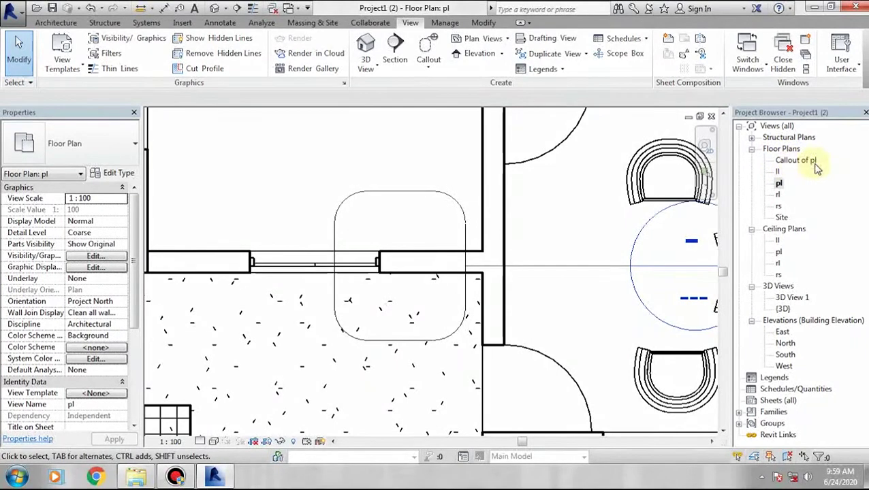
Check the new 1:50 Callout of pl view, then return to floor plan pl.
{"action": "double_click", "coordinate": [797, 160]}
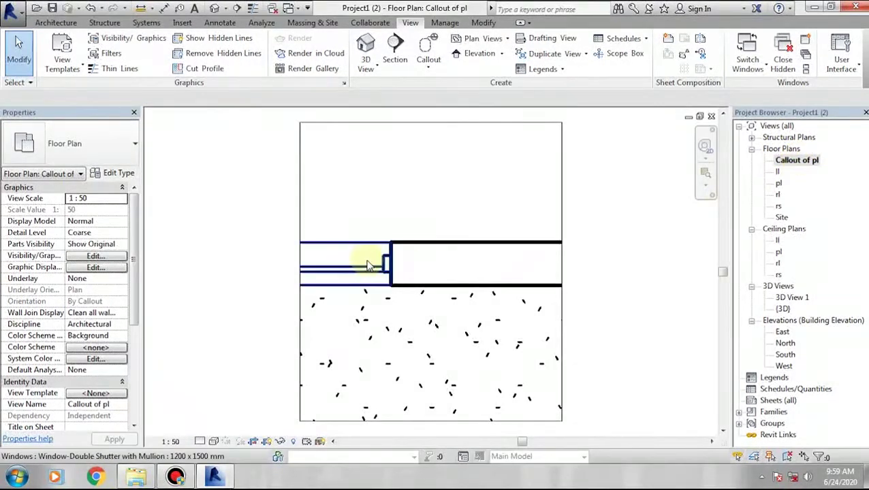
{"action": "scroll", "coordinate": [368, 249], "scroll_direction": "down", "scroll_amount": 3}
{"action": "scroll", "coordinate": [374, 262], "scroll_direction": "up", "scroll_amount": 2}
{"action": "scroll", "coordinate": [358, 248], "scroll_direction": "up", "scroll_amount": 1}
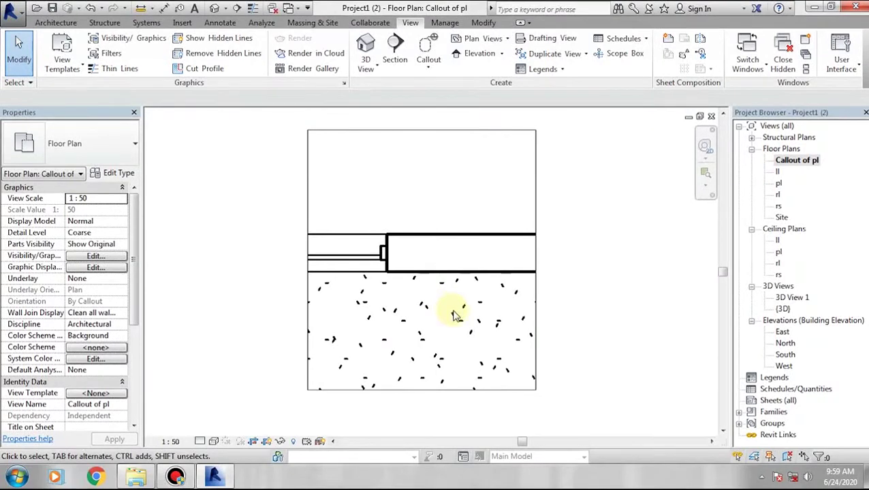
{"action": "double_click", "coordinate": [778, 183]}
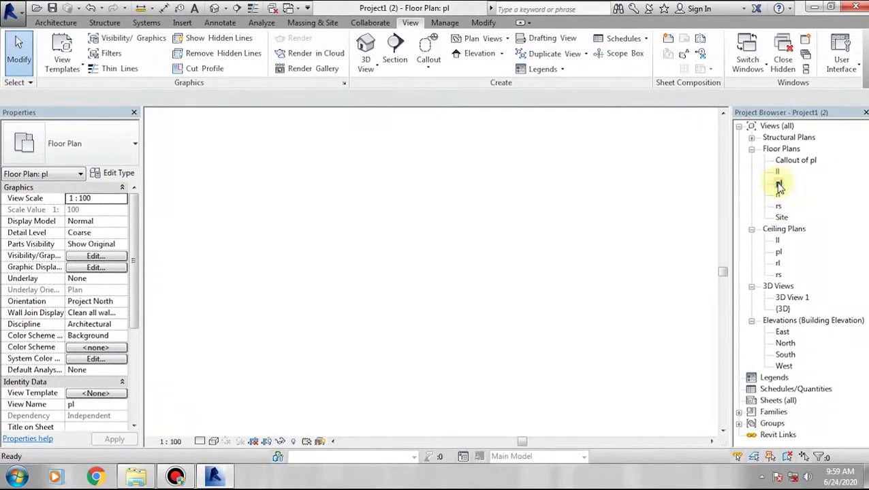
Pan to the lower wall's window and start a sketched callout using lines.
{"action": "middle_click_drag", "start_coordinate": [624, 339], "coordinate": [623, 315]}
{"action": "scroll", "coordinate": [566, 283], "scroll_direction": "down", "scroll_amount": 2}
{"action": "middle_click_drag", "start_coordinate": [566, 283], "coordinate": [475, 285]}
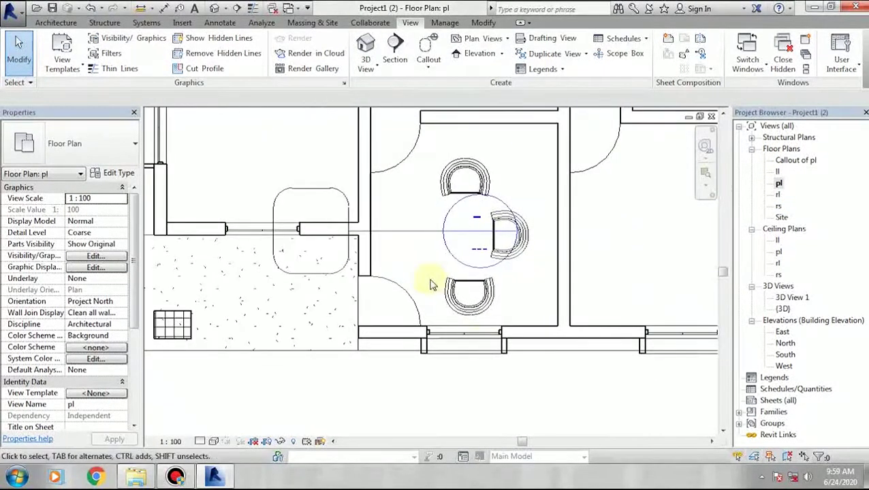
{"action": "middle_click_drag", "start_coordinate": [550, 374], "coordinate": [444, 340]}
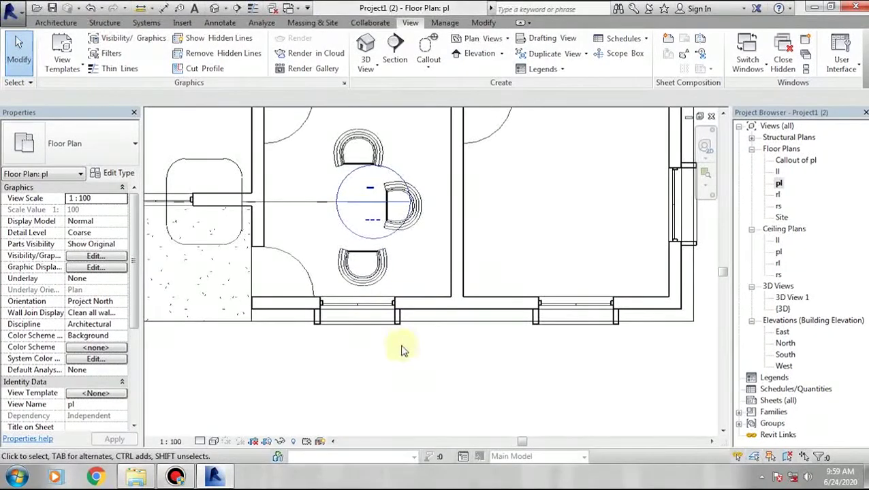
{"action": "left_click", "coordinate": [431, 68]}
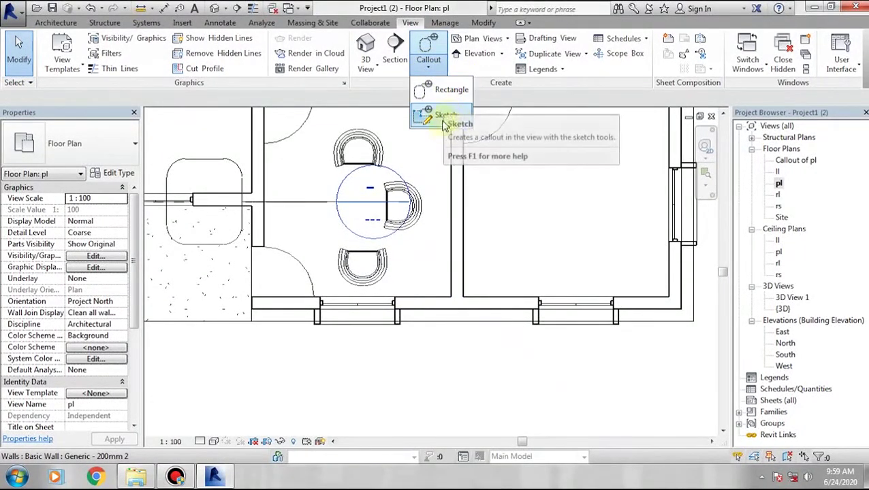
{"action": "left_click", "coordinate": [446, 117]}
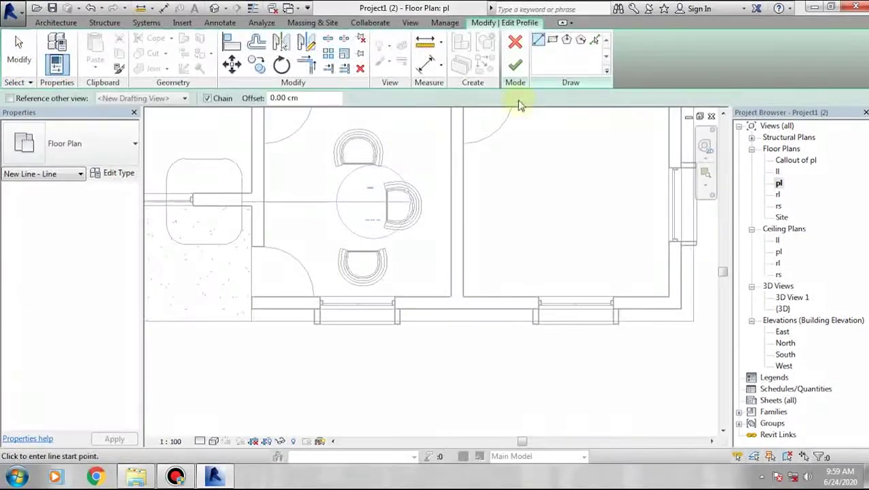
{"action": "left_click", "coordinate": [538, 41]}
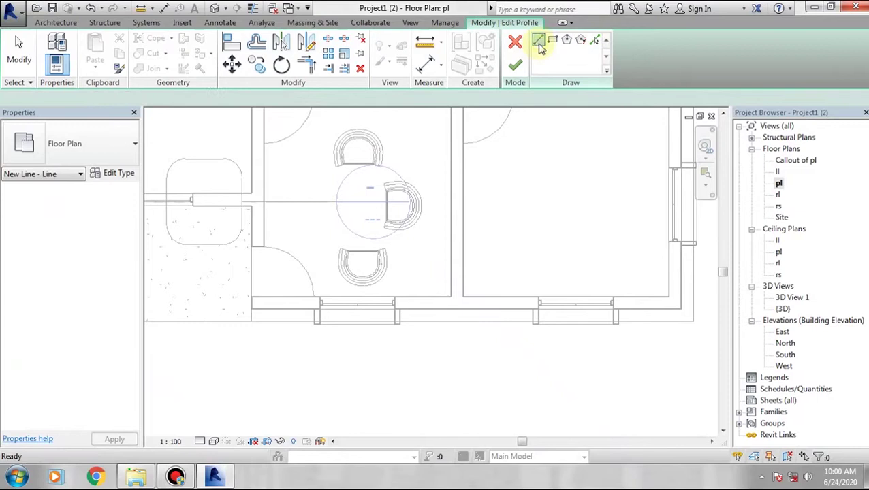
Sketch a closed stepped outline around the lower window and finish the callout.
{"action": "left_click", "coordinate": [335, 292]}
{"action": "left_click", "coordinate": [335, 359]}
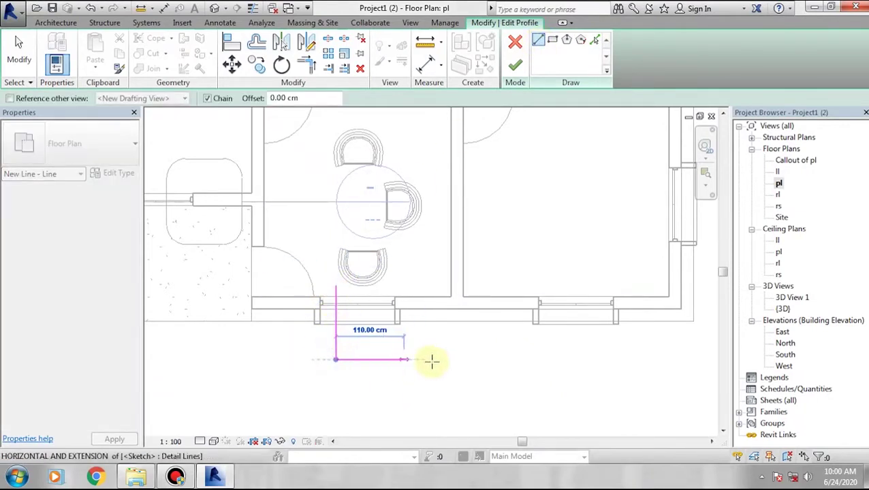
{"action": "left_click", "coordinate": [441, 359]}
{"action": "left_click", "coordinate": [441, 316]}
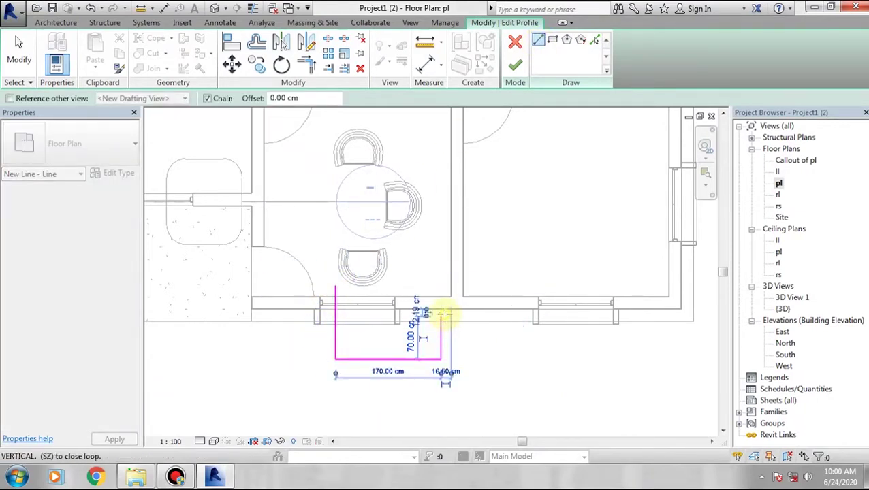
{"action": "left_click", "coordinate": [502, 317]}
{"action": "left_click", "coordinate": [503, 262]}
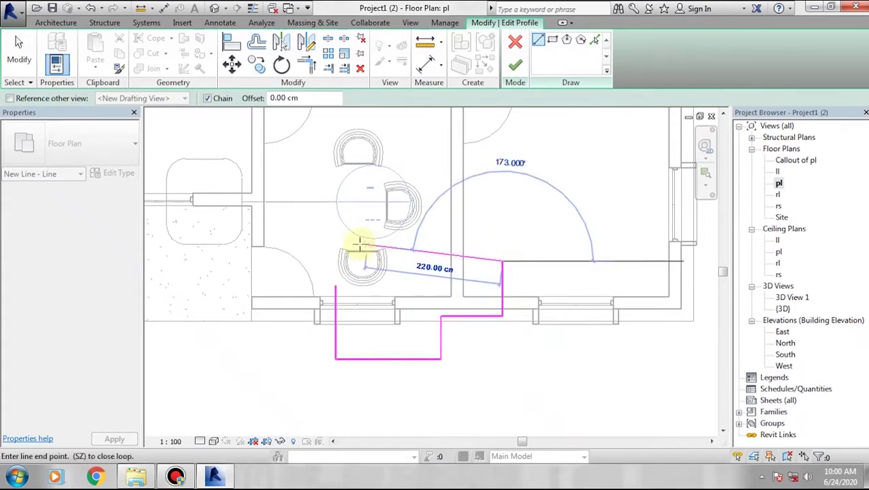
{"action": "left_click", "coordinate": [335, 261]}
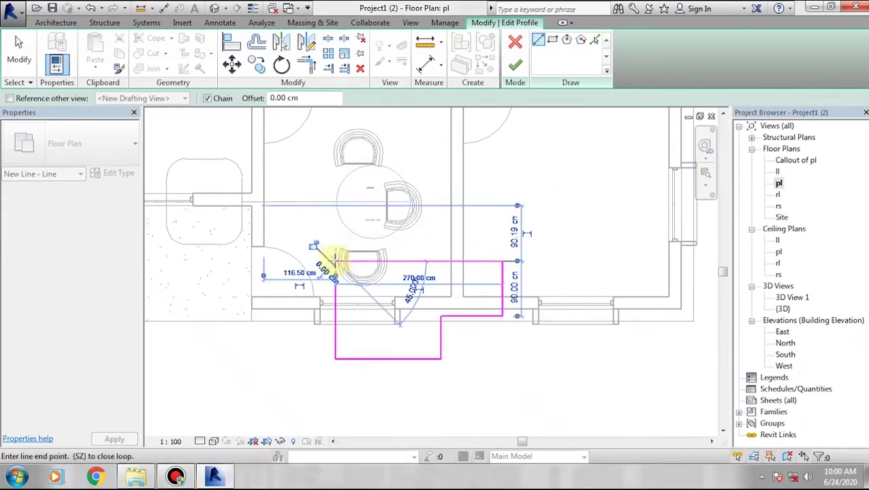
{"action": "left_click", "coordinate": [334, 286]}
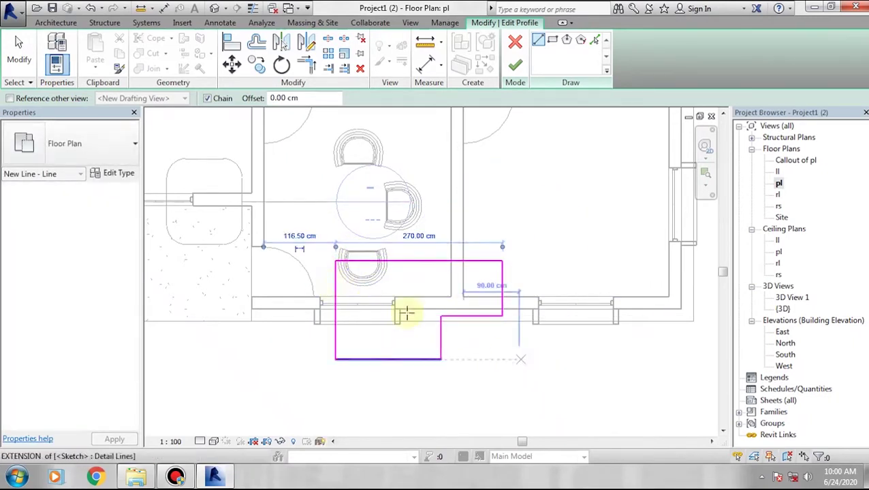
{"action": "left_click", "coordinate": [515, 65]}
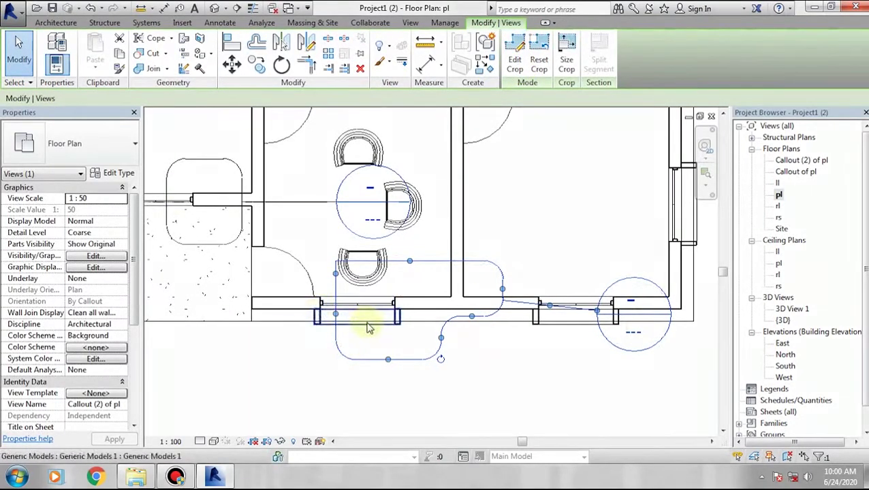
Inspect the new callout on pl, open the Callout (2) of pl view, and reposition it.
{"action": "scroll", "coordinate": [368, 329], "scroll_direction": "up", "scroll_amount": 2}
{"action": "middle_click_drag", "start_coordinate": [382, 330], "coordinate": [344, 317]}
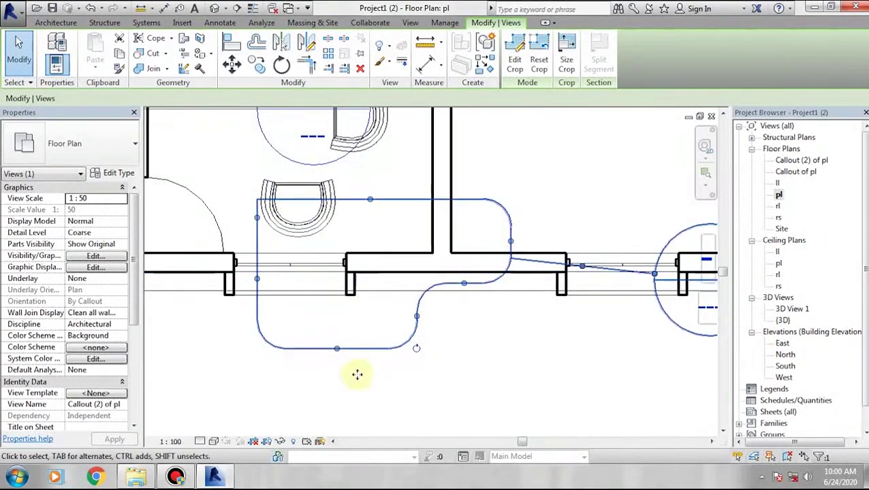
{"action": "scroll", "coordinate": [524, 328], "scroll_direction": "down", "scroll_amount": 2}
{"action": "middle_click_drag", "start_coordinate": [413, 319], "coordinate": [382, 322]}
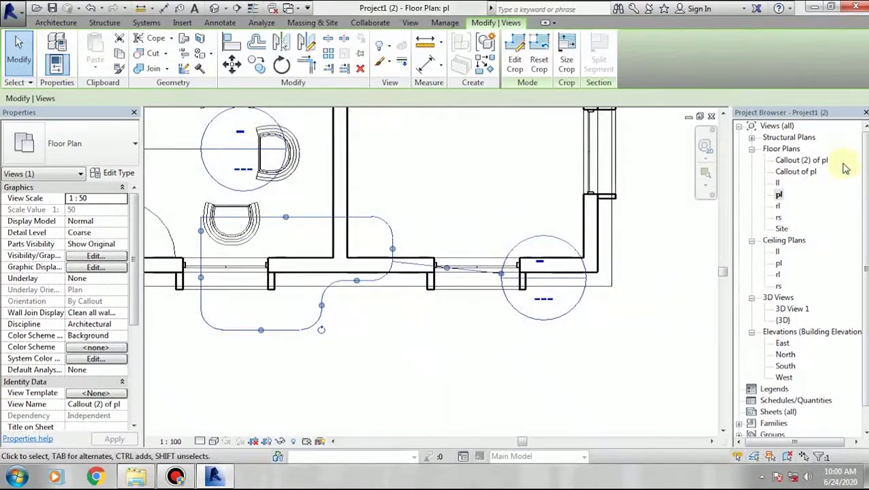
{"action": "double_click", "coordinate": [801, 160]}
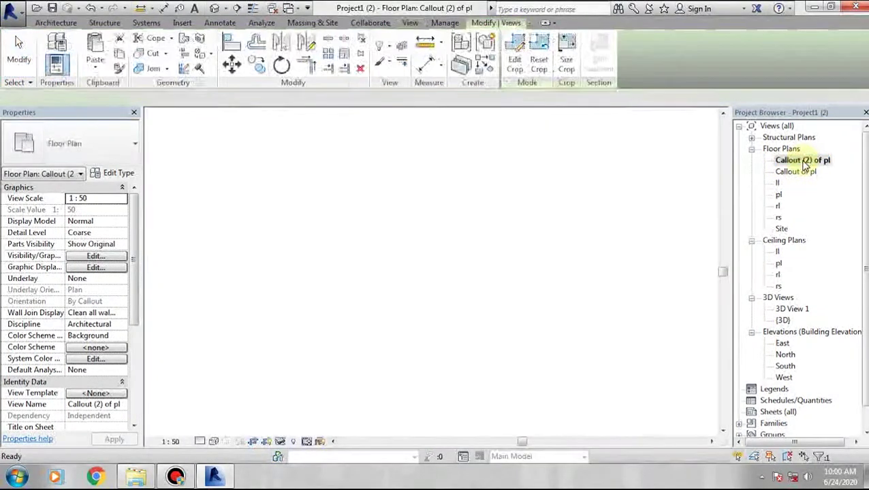
{"action": "scroll", "coordinate": [470, 258], "scroll_direction": "down", "scroll_amount": 3}
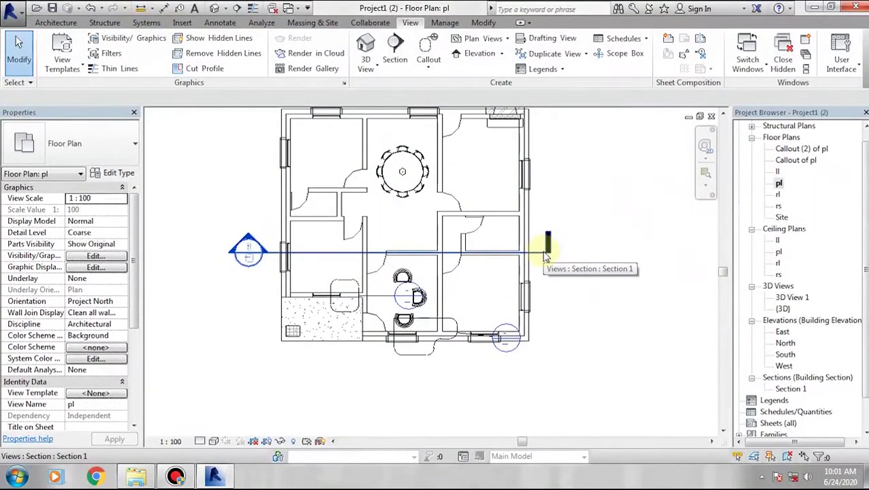
{"action": "scroll", "coordinate": [545, 256], "scroll_direction": "down", "scroll_amount": 2}
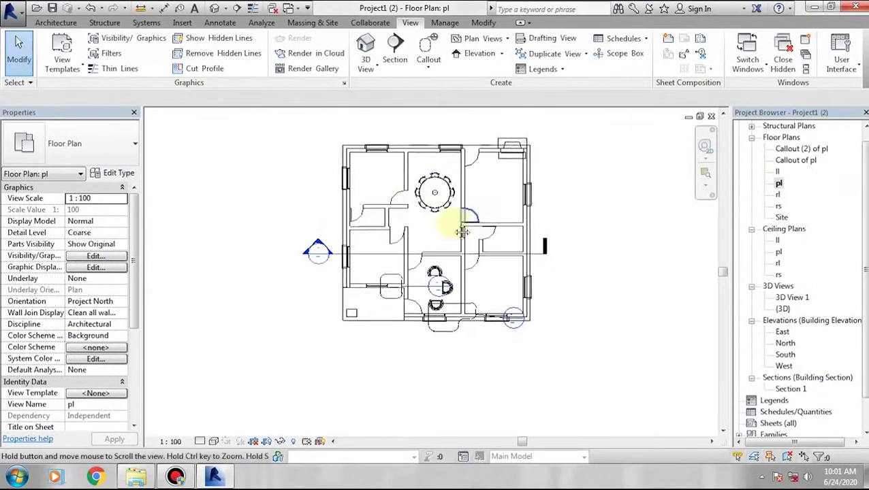
{"action": "middle_click_drag", "start_coordinate": [436, 245], "coordinate": [354, 247]}
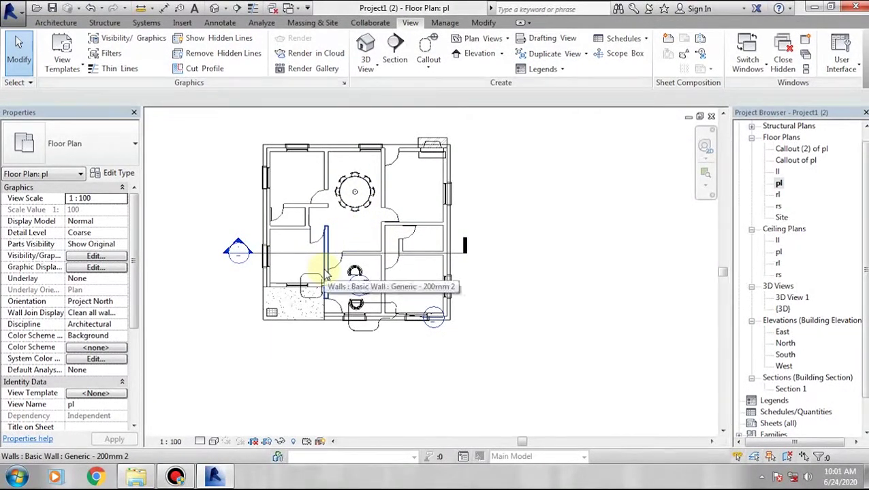
Open Section 1 and fit the whole section wall into view.
{"action": "double_click", "coordinate": [790, 388]}
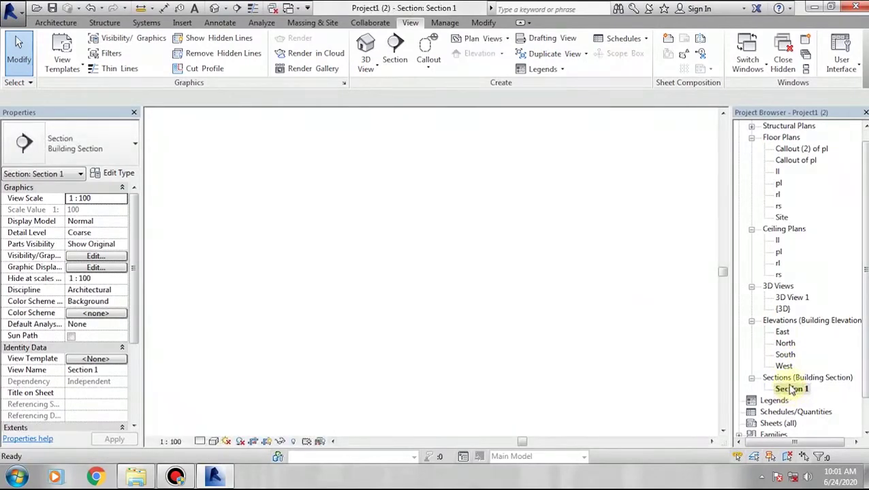
{"action": "scroll", "coordinate": [302, 271], "scroll_direction": "up", "scroll_amount": 3}
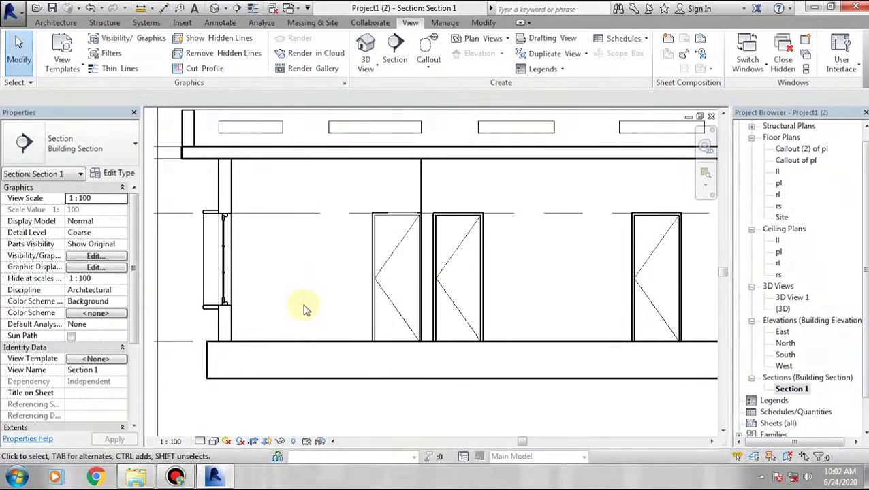
{"action": "scroll", "coordinate": [304, 310], "scroll_direction": "down", "scroll_amount": 2}
{"action": "scroll", "coordinate": [339, 314], "scroll_direction": "down", "scroll_amount": 1}
{"action": "middle_click_drag", "start_coordinate": [287, 297], "coordinate": [394, 333]}
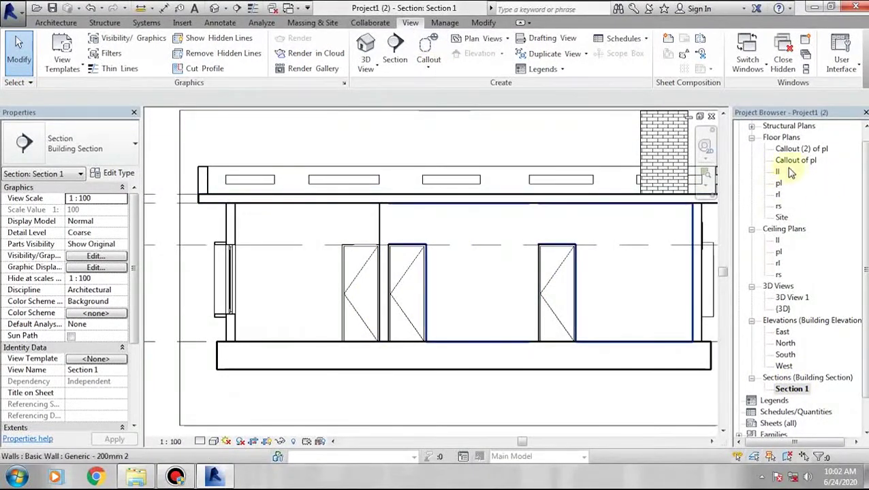
{"action": "left_click", "coordinate": [778, 184]}
{"action": "double_click", "coordinate": [779, 186]}
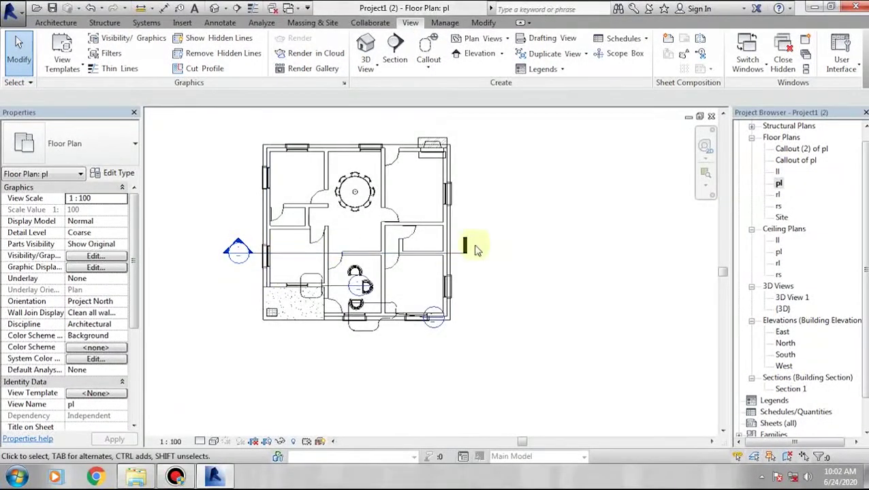
{"action": "double_click", "coordinate": [790, 389]}
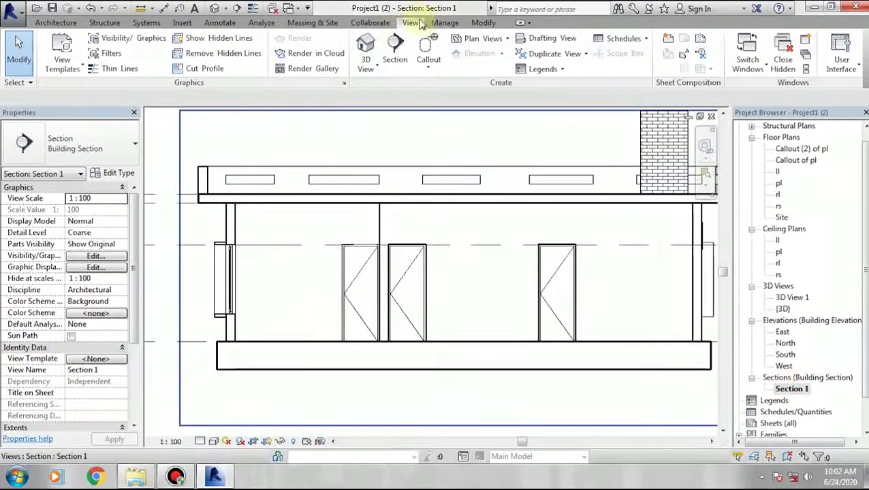
Draw a rectangular callout around Section 1's left window and open Callout of Section 1.
{"action": "left_click", "coordinate": [430, 73]}
{"action": "middle_click_drag", "start_coordinate": [258, 258], "coordinate": [350, 270]}
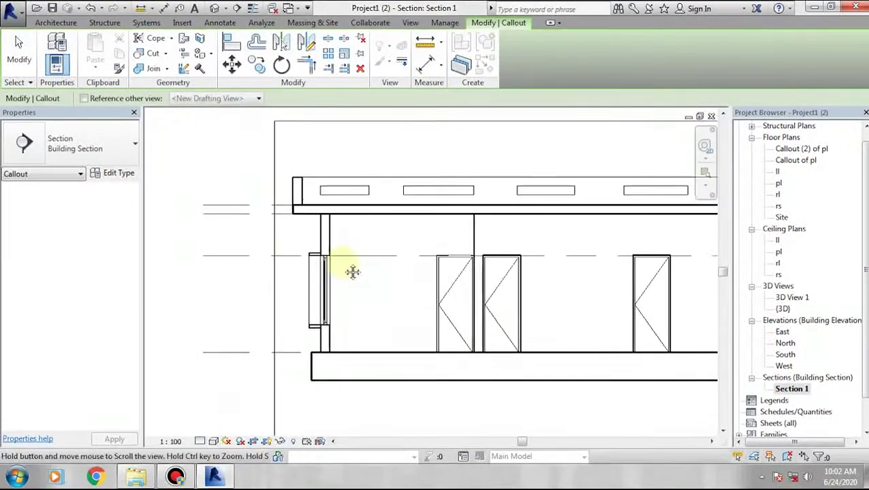
{"action": "left_click", "coordinate": [292, 244]}
{"action": "left_click", "coordinate": [347, 281]}
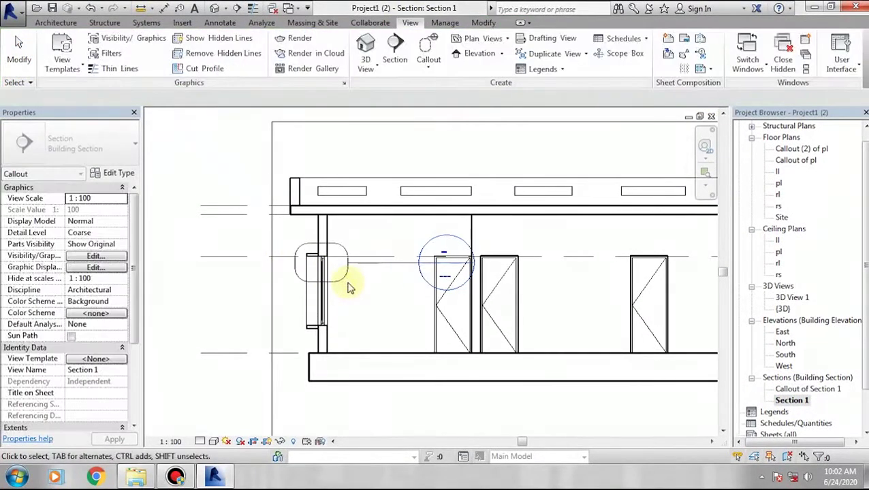
{"action": "middle_click_drag", "start_coordinate": [681, 328], "coordinate": [520, 256]}
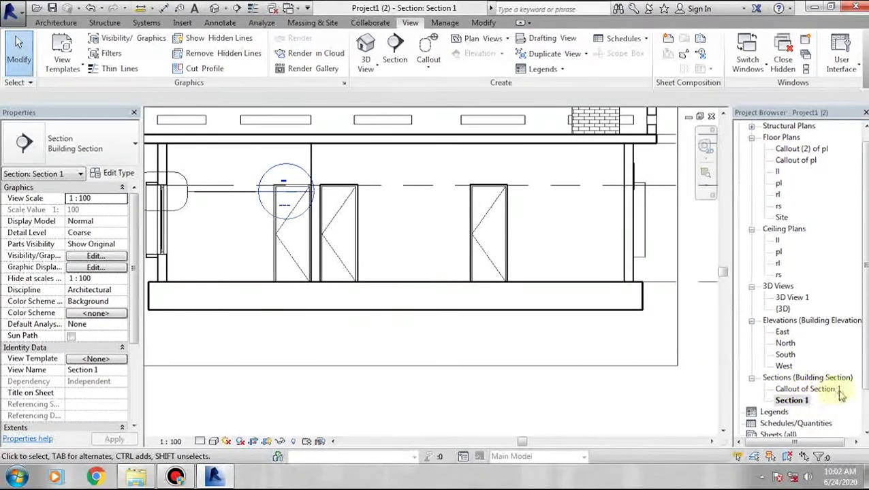
{"action": "double_click", "coordinate": [821, 390]}
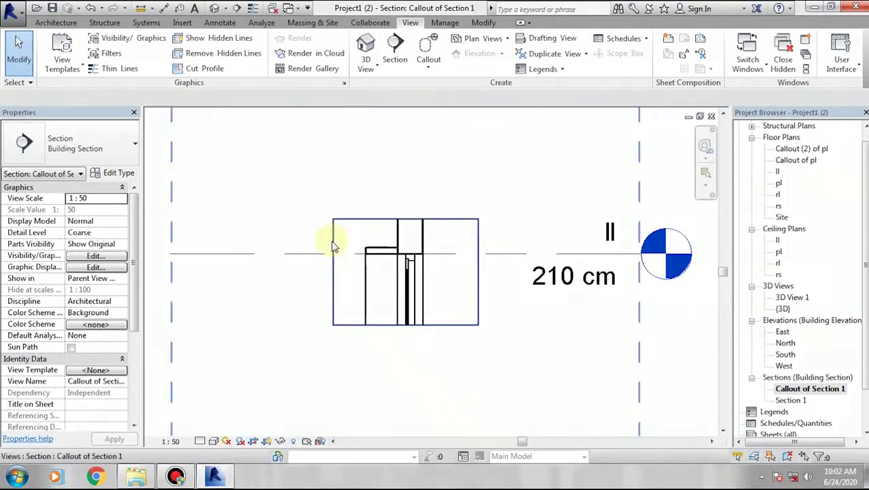
{"action": "scroll", "coordinate": [333, 246], "scroll_direction": "down", "scroll_amount": 1}
{"action": "scroll", "coordinate": [334, 246], "scroll_direction": "down", "scroll_amount": 2}
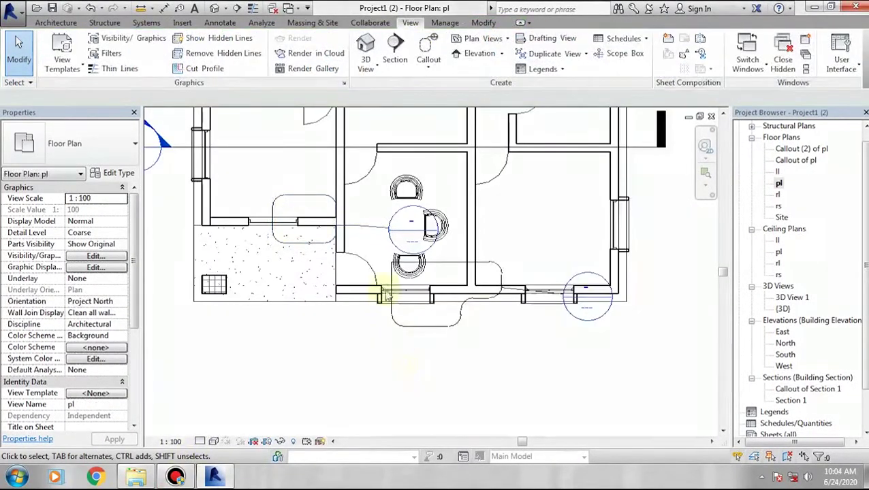
Resize the plan callout's crop boundary around the window.
{"action": "middle_click_drag", "start_coordinate": [382, 287], "coordinate": [345, 355]}
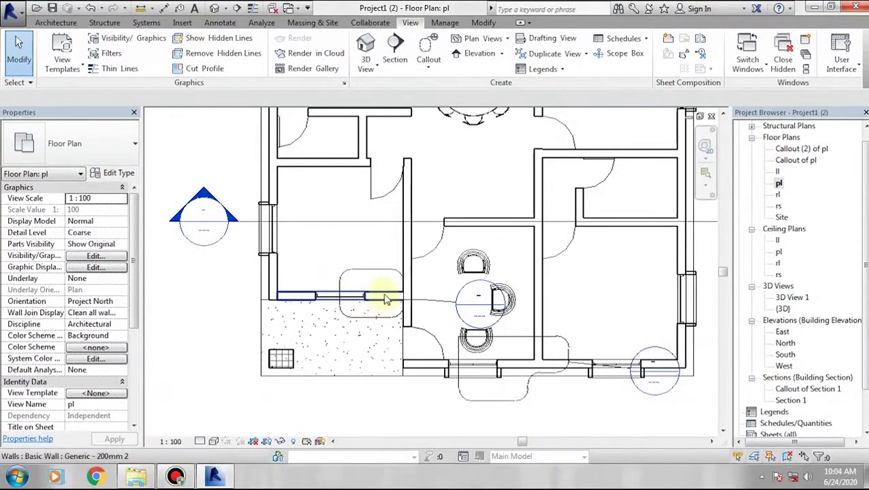
{"action": "left_click", "coordinate": [369, 275]}
{"action": "mouse_move", "coordinate": [371, 272]}
{"action": "left_mouse_down"}
{"action": "mouse_move", "coordinate": [367, 249]}
{"action": "mouse_move", "coordinate": [371, 276]}
{"action": "left_mouse_up"}
{"action": "mouse_move", "coordinate": [343, 301]}
{"action": "left_mouse_down"}
{"action": "mouse_move", "coordinate": [310, 303]}
{"action": "mouse_move", "coordinate": [335, 297]}
{"action": "left_mouse_up"}
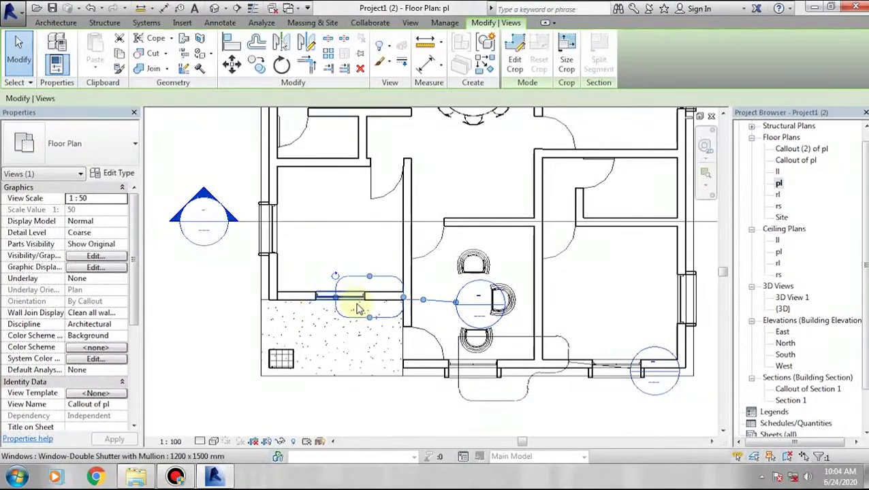
{"action": "middle_click_drag", "start_coordinate": [443, 325], "coordinate": [417, 292]}
{"action": "scroll", "coordinate": [416, 293], "scroll_direction": "up", "scroll_amount": 3}
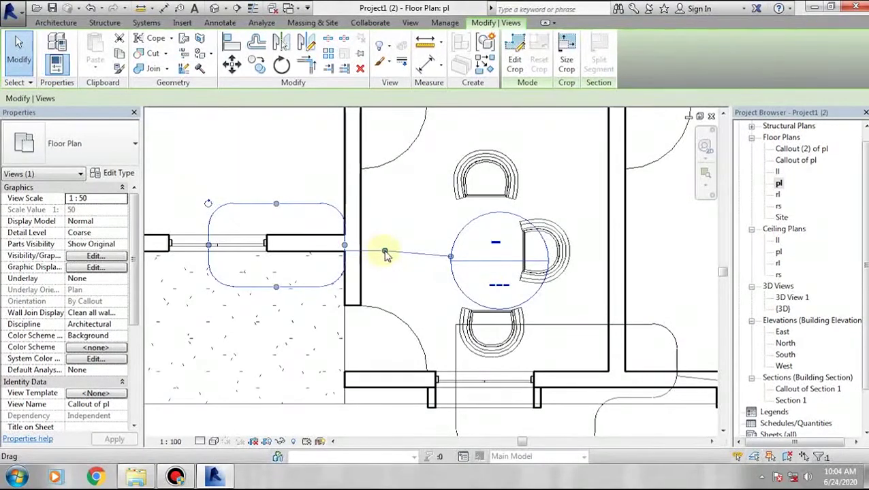
Bend the callout leader with an elbow and move its bubble below the house.
{"action": "mouse_move", "coordinate": [384, 255]}
{"action": "left_mouse_down"}
{"action": "mouse_move", "coordinate": [384, 291]}
{"action": "mouse_move", "coordinate": [357, 353]}
{"action": "mouse_move", "coordinate": [309, 395]}
{"action": "left_mouse_up"}
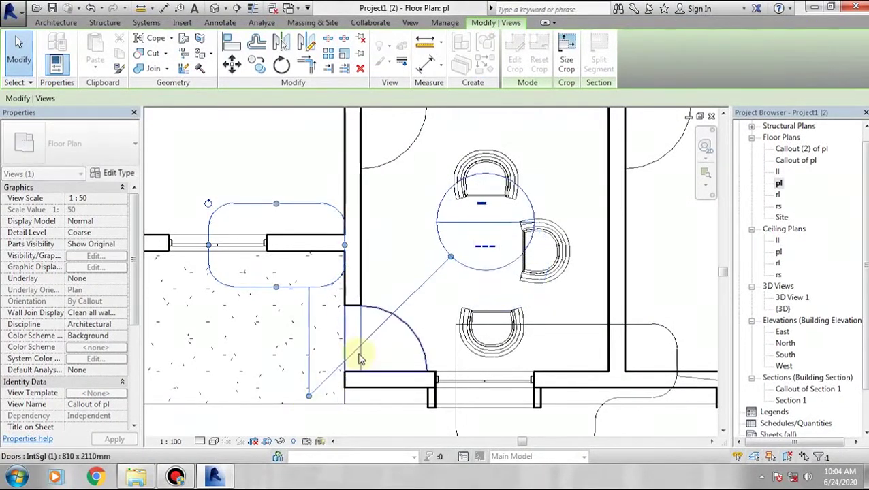
{"action": "middle_click_drag", "start_coordinate": [361, 359], "coordinate": [471, 200]}
{"action": "mouse_move", "coordinate": [526, 168]}
{"action": "left_mouse_down"}
{"action": "mouse_move", "coordinate": [523, 238]}
{"action": "mouse_move", "coordinate": [410, 333]}
{"action": "mouse_move", "coordinate": [379, 371]}
{"action": "left_mouse_up"}
{"action": "middle_click_drag", "start_coordinate": [379, 371], "coordinate": [489, 264]}
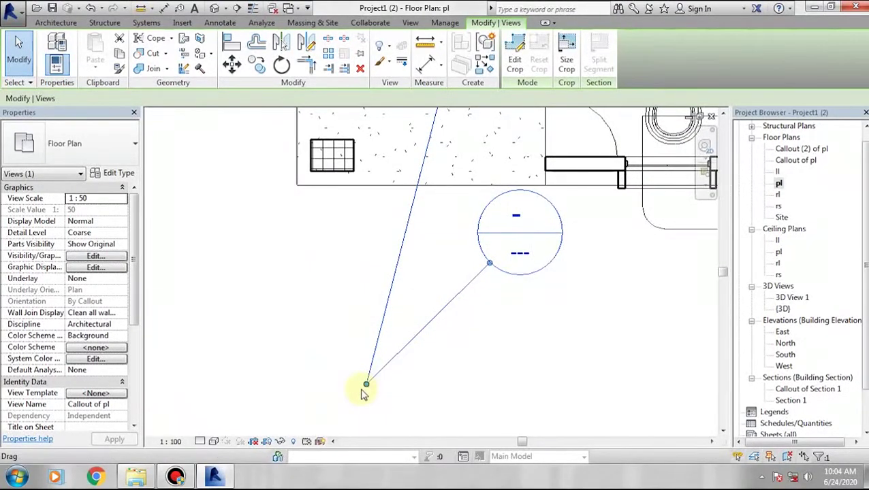
{"action": "left_click_drag", "start_coordinate": [364, 393], "coordinate": [441, 222]}
{"action": "middle_click_drag", "start_coordinate": [485, 298], "coordinate": [429, 358]}
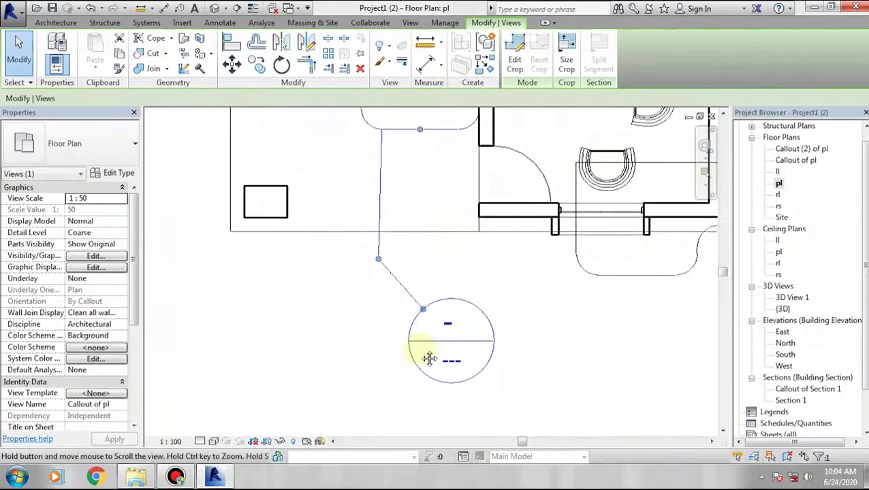
Edit the callout profile, replacing the flat top edge with two lines meeting at a peak.
{"action": "double_click", "coordinate": [386, 331]}
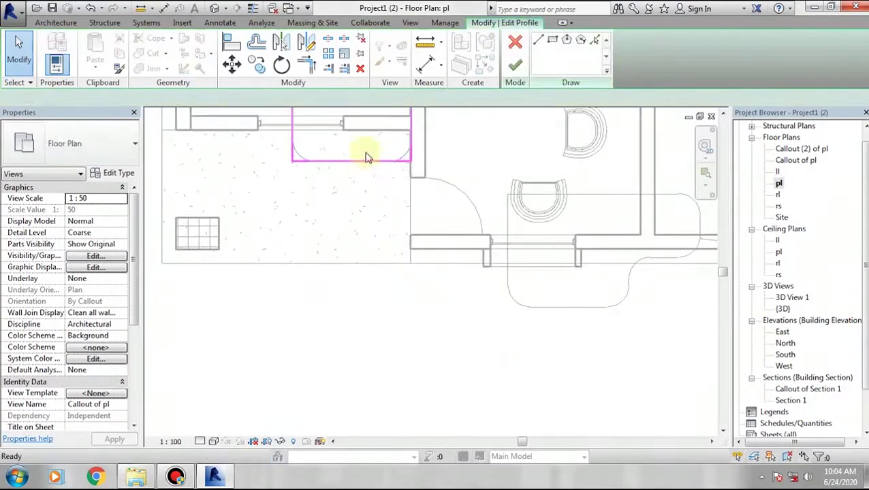
{"action": "middle_click_drag", "start_coordinate": [409, 135], "coordinate": [435, 314]}
{"action": "left_click", "coordinate": [400, 230]}
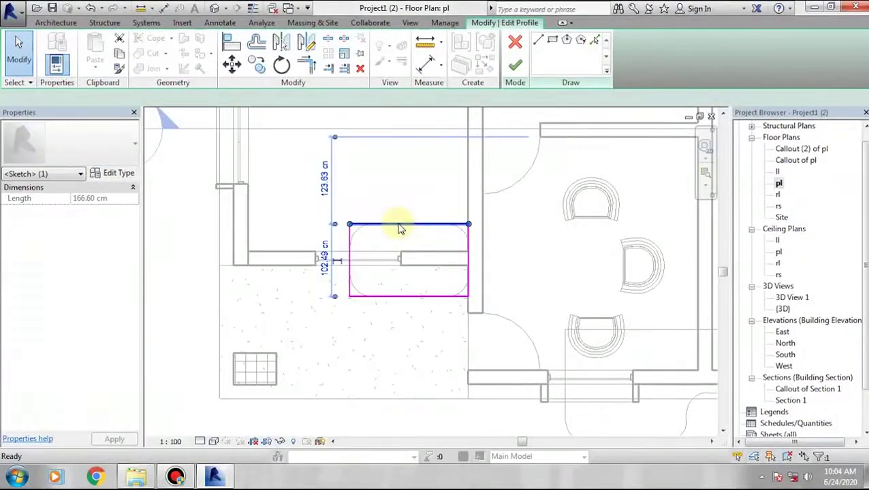
{"action": "key", "text": "Delete"}
{"action": "left_click", "coordinate": [537, 41]}
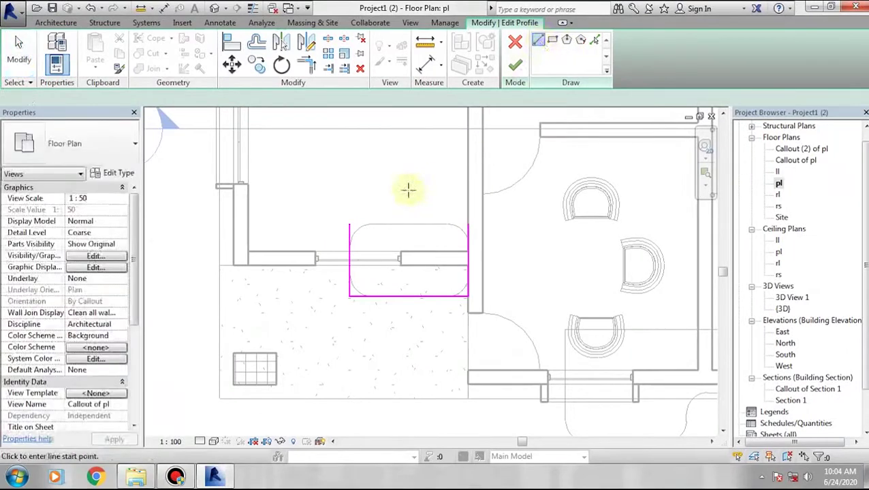
{"action": "left_click", "coordinate": [349, 224]}
{"action": "left_click", "coordinate": [405, 160]}
{"action": "left_click", "coordinate": [467, 225]}
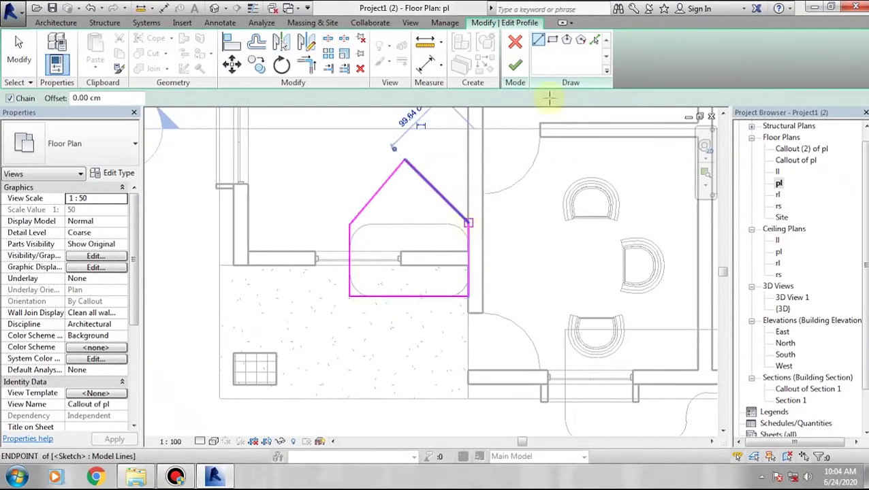
{"action": "left_click", "coordinate": [514, 64]}
{"action": "scroll", "coordinate": [446, 252], "scroll_direction": "down", "scroll_amount": 3}
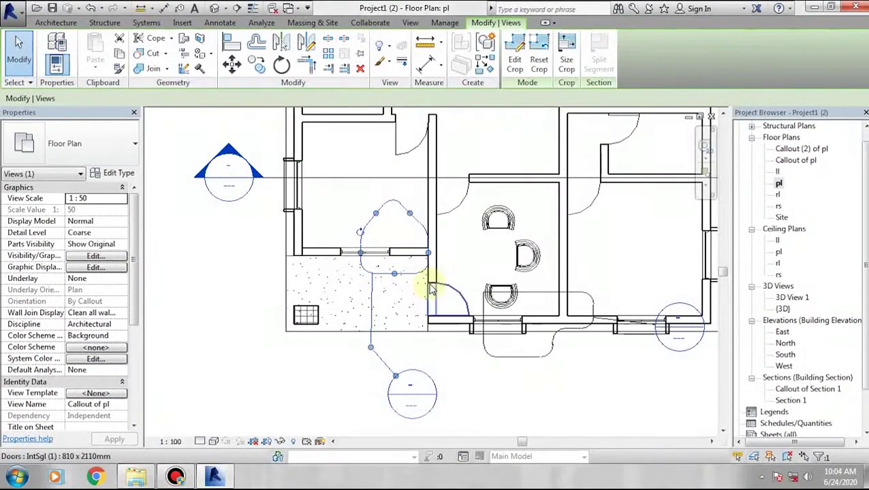
Check the pointed crop in the Callout of pl view, then return to floor plan pl.
{"action": "scroll", "coordinate": [431, 290], "scroll_direction": "down", "scroll_amount": 3}
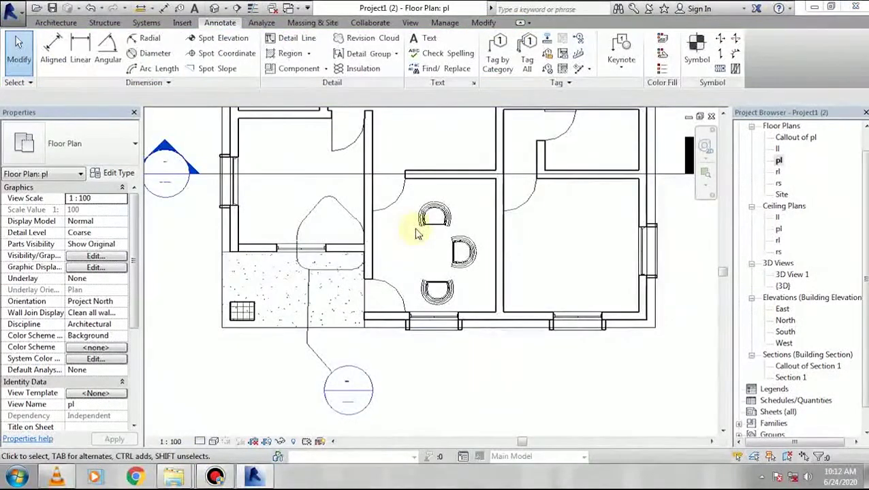
{"action": "scroll", "coordinate": [416, 245], "scroll_direction": "down", "scroll_amount": 1}
{"action": "scroll", "coordinate": [417, 256], "scroll_direction": "down", "scroll_amount": 1}
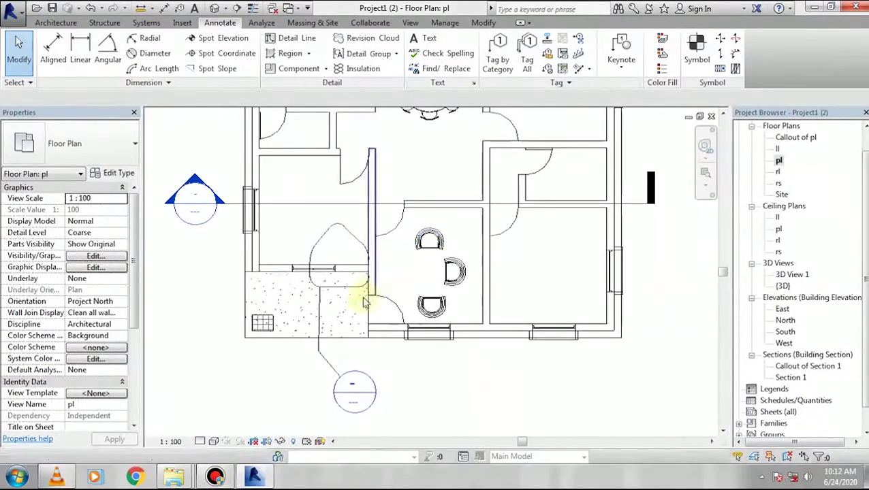
{"action": "left_click", "coordinate": [339, 229]}
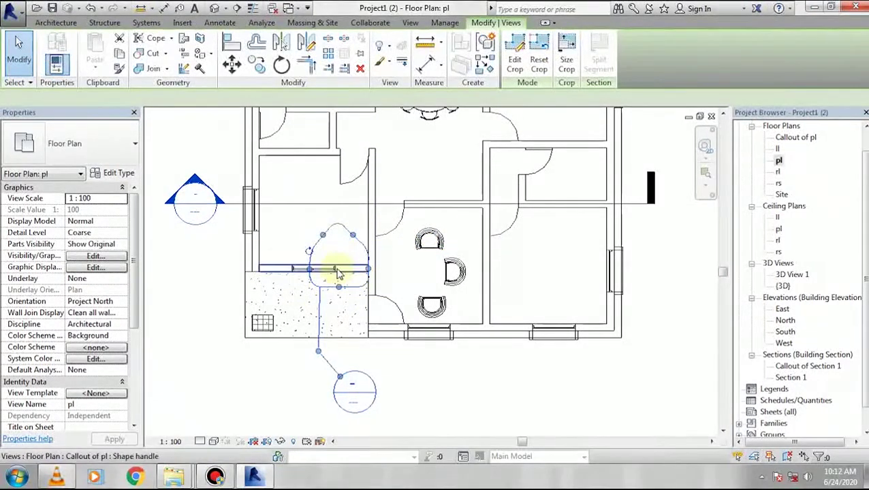
{"action": "double_click", "coordinate": [790, 138]}
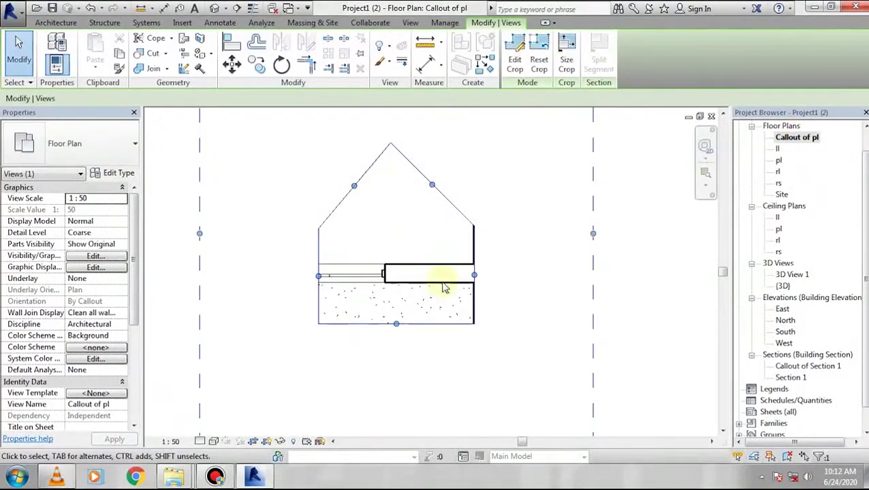
{"action": "left_click", "coordinate": [655, 236]}
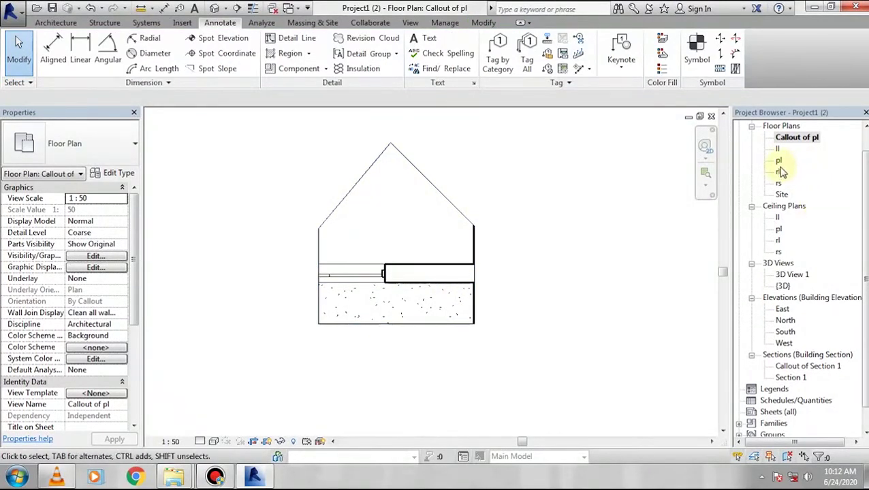
{"action": "double_click", "coordinate": [779, 162]}
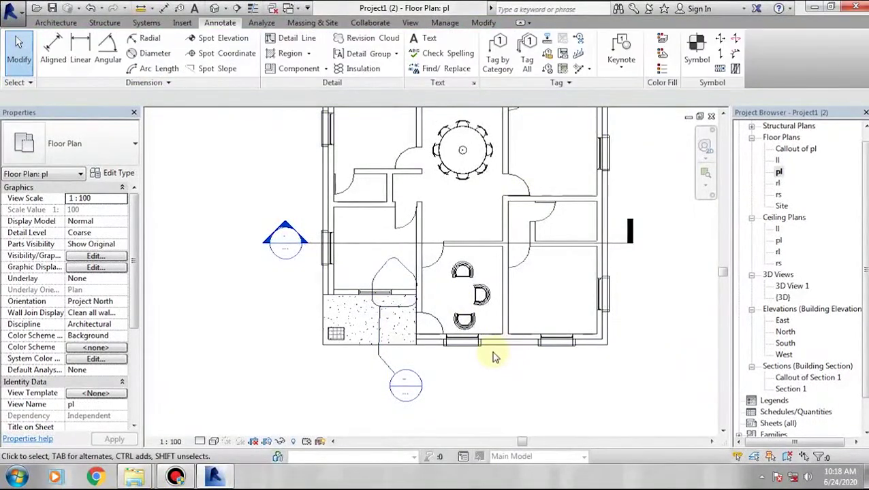
Review the Callout of pl view once more and return to floor plan pl.
{"action": "middle_click_drag", "start_coordinate": [438, 272], "coordinate": [412, 242]}
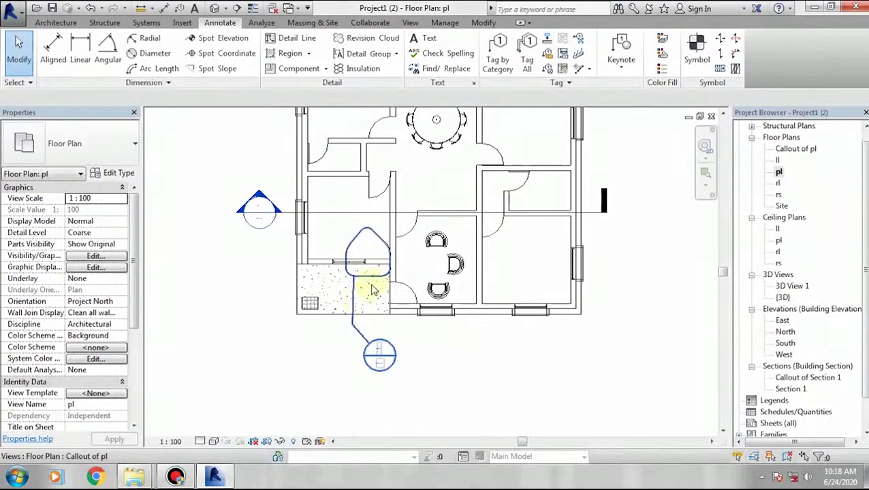
{"action": "double_click", "coordinate": [790, 149]}
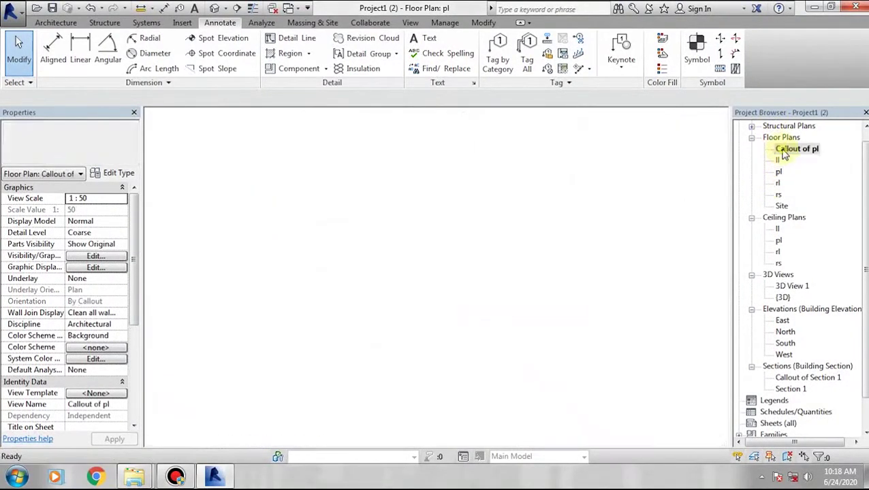
{"action": "scroll", "coordinate": [494, 261], "scroll_direction": "down", "scroll_amount": 2}
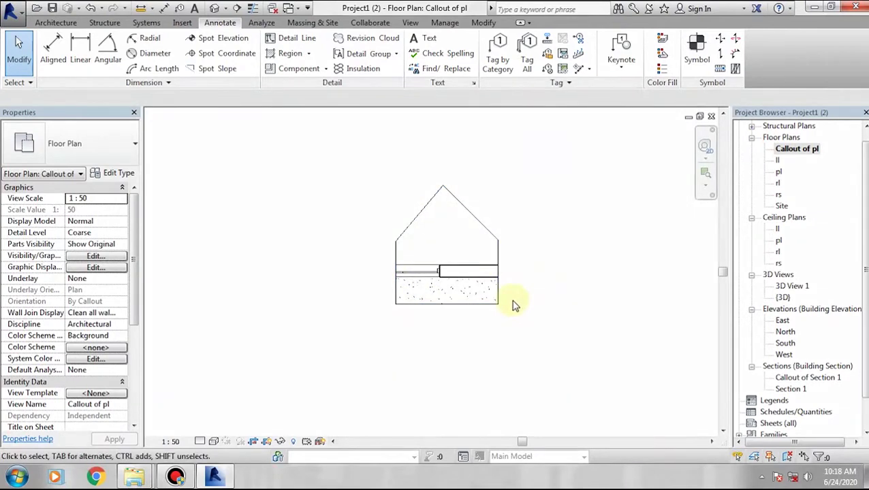
{"action": "double_click", "coordinate": [778, 172]}
Delete the plan callout and its Callout of pl view, confirming the warning.
{"action": "left_click", "coordinate": [366, 275]}
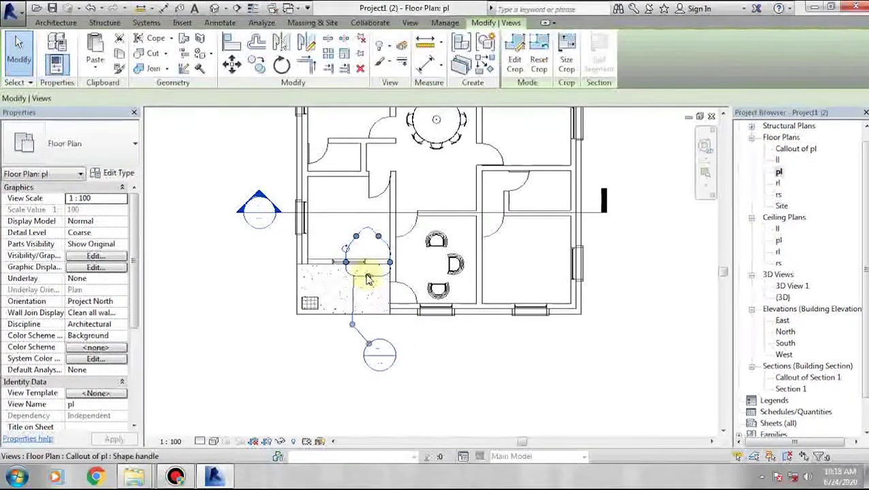
{"action": "key", "text": "Delete"}
{"action": "left_click", "coordinate": [497, 277]}
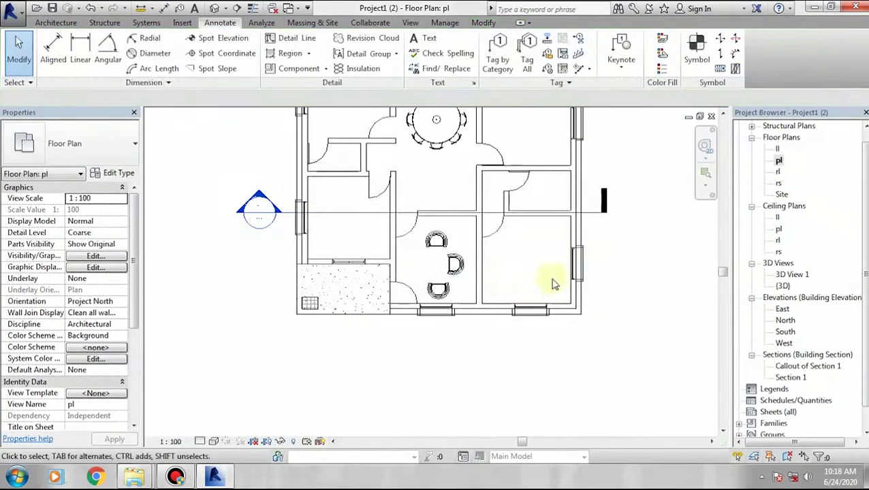
{"action": "middle_click_drag", "start_coordinate": [465, 306], "coordinate": [430, 335]}
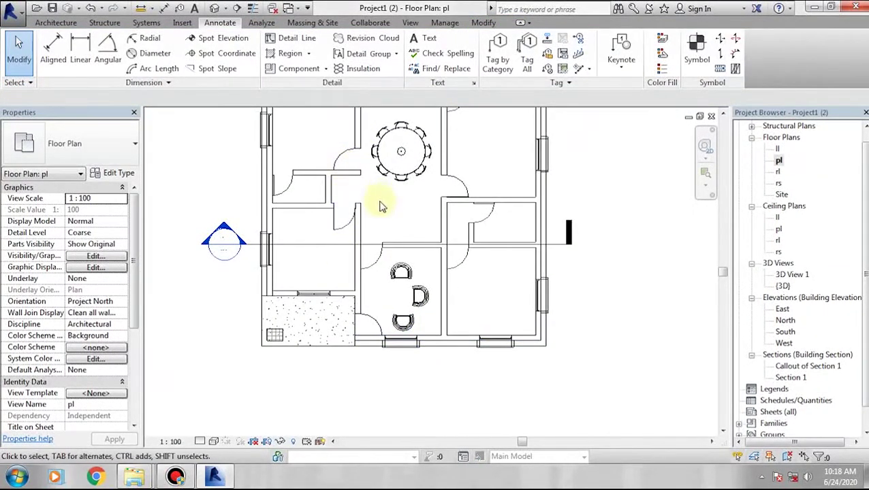
{"action": "left_click", "coordinate": [408, 24]}
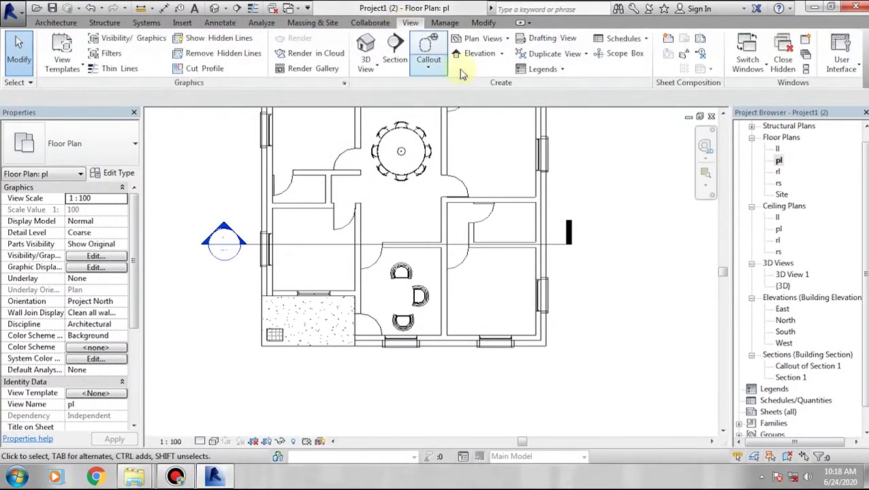
Create a new drafting view named 'window' at scale 1 : 10.
{"action": "left_click", "coordinate": [533, 40]}
{"action": "type", "text": "window"}
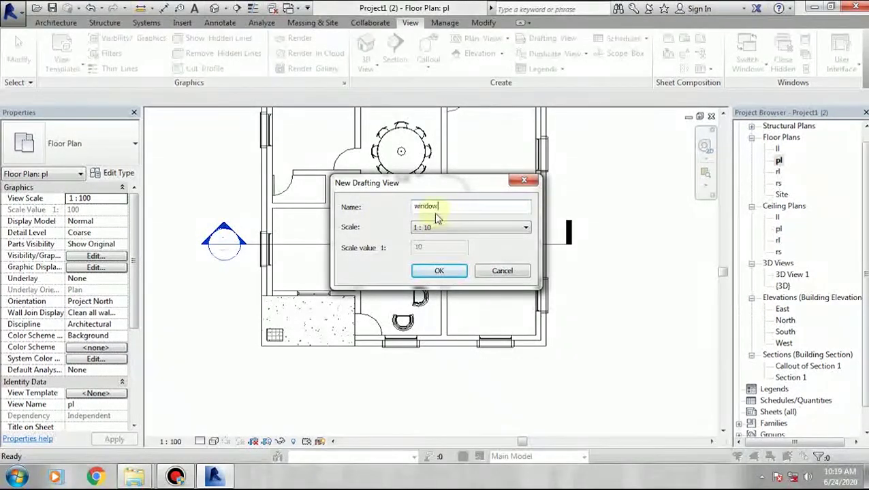
{"action": "left_click", "coordinate": [453, 228]}
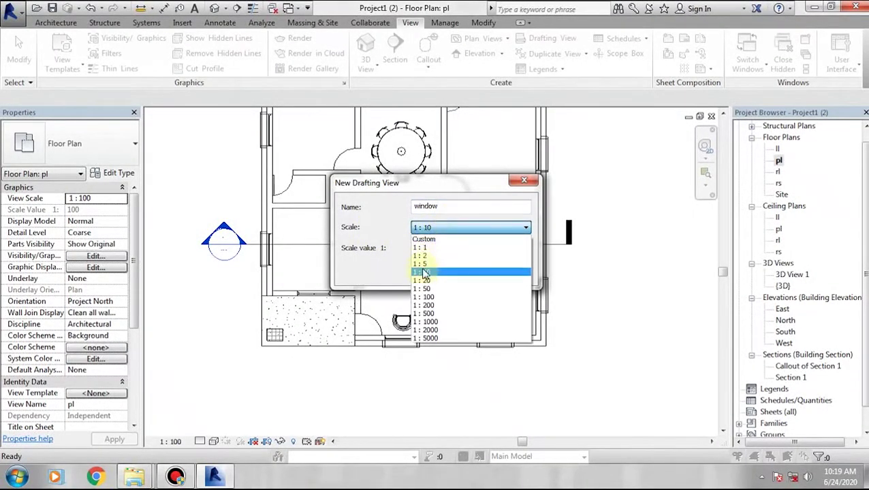
{"action": "left_click", "coordinate": [425, 268]}
{"action": "left_click", "coordinate": [446, 270]}
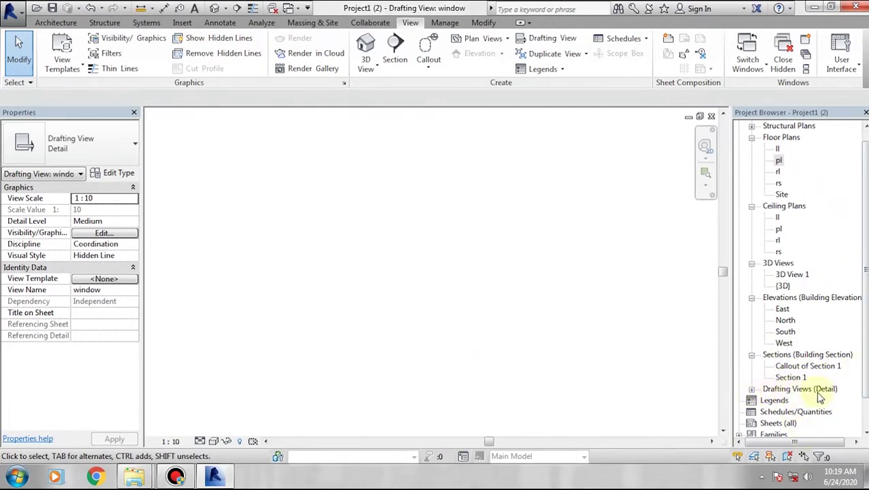
In the window view, draw a 400 cm-wide outer rectangle with chained detail lines.
{"action": "left_click", "coordinate": [752, 390]}
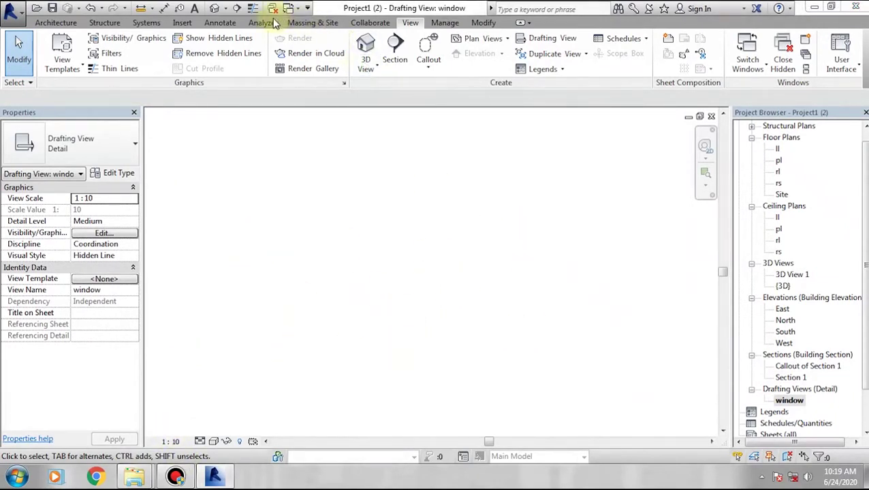
{"action": "left_click", "coordinate": [220, 23]}
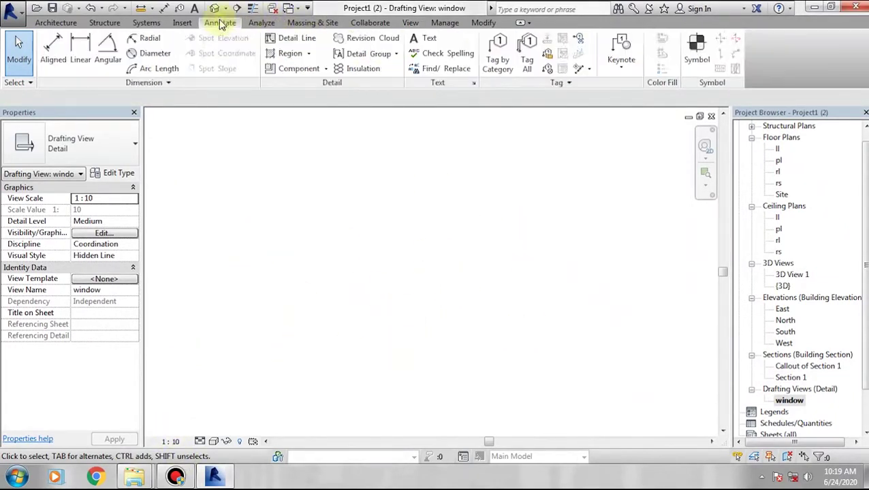
{"action": "left_click", "coordinate": [283, 39]}
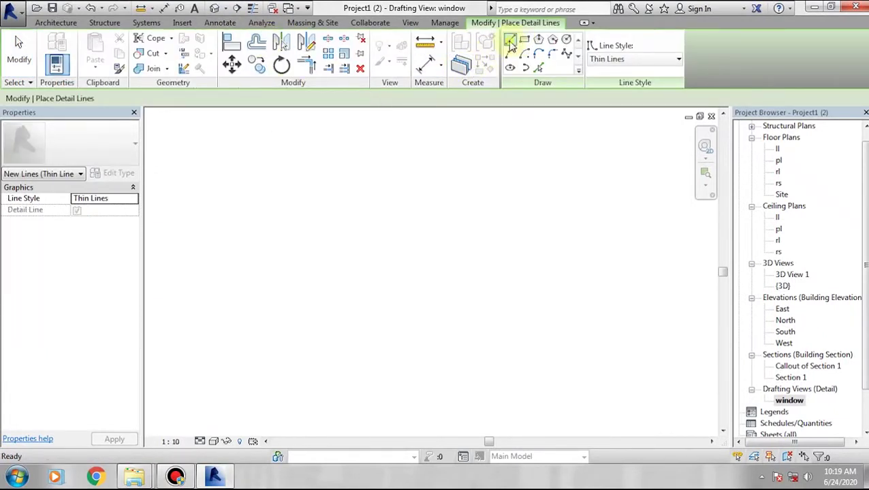
{"action": "left_click", "coordinate": [310, 219]}
{"action": "left_click", "coordinate": [550, 219]}
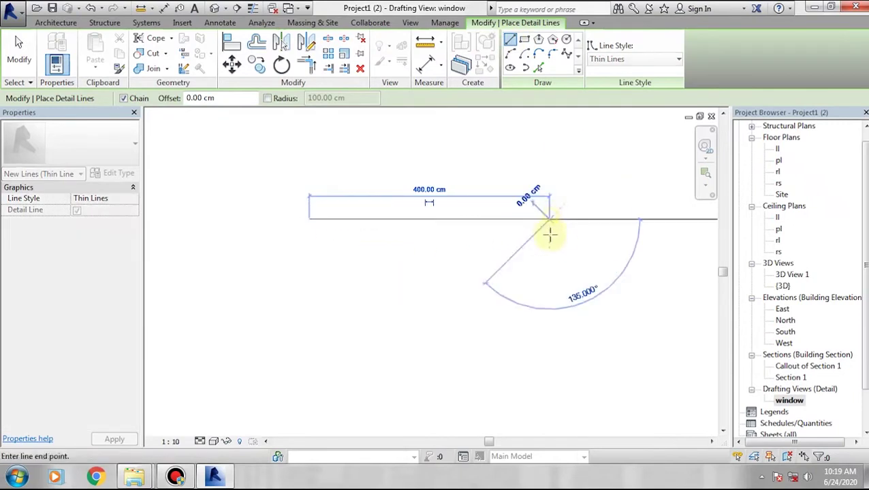
{"action": "left_click", "coordinate": [548, 242]}
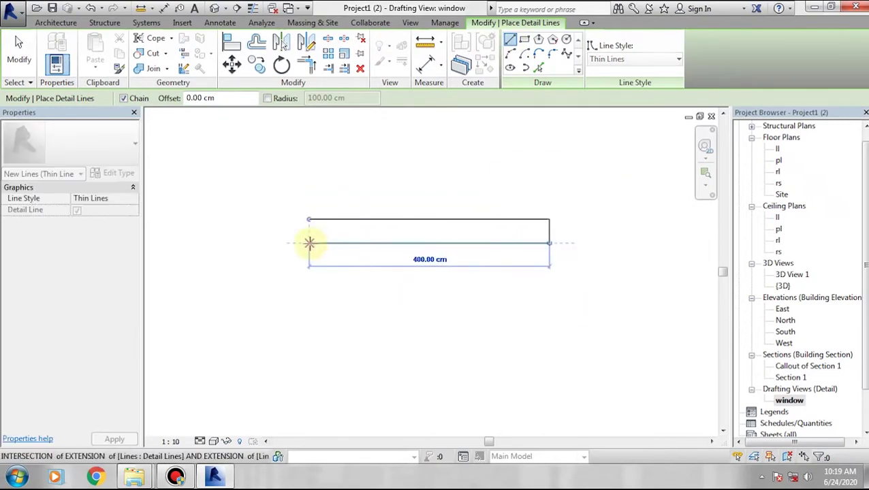
{"action": "left_click", "coordinate": [310, 243]}
{"action": "left_click", "coordinate": [311, 218]}
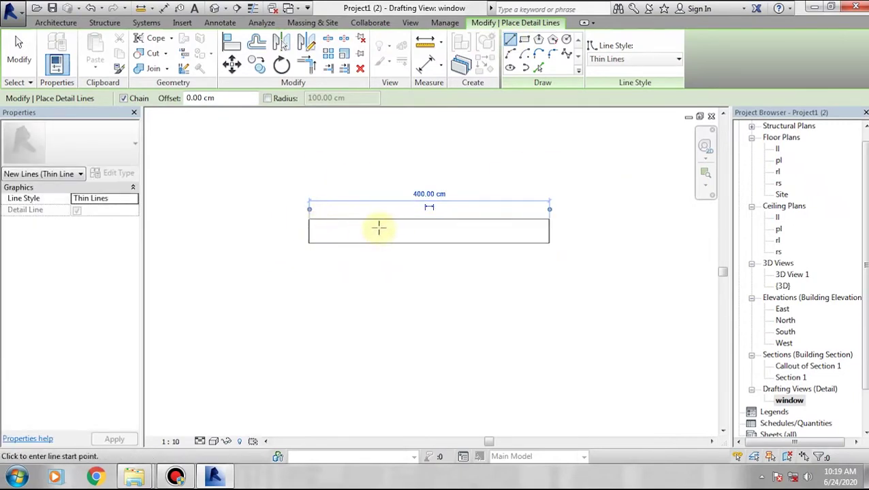
Draw the narrower 260 cm inner rectangle inside it and finish the detail lines.
{"action": "left_click", "coordinate": [360, 227]}
{"action": "left_click", "coordinate": [517, 228]}
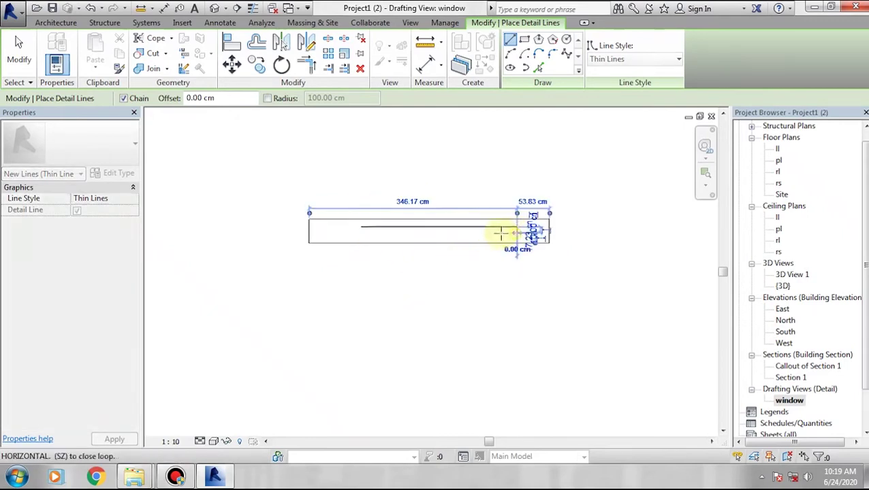
{"action": "left_click", "coordinate": [366, 226]}
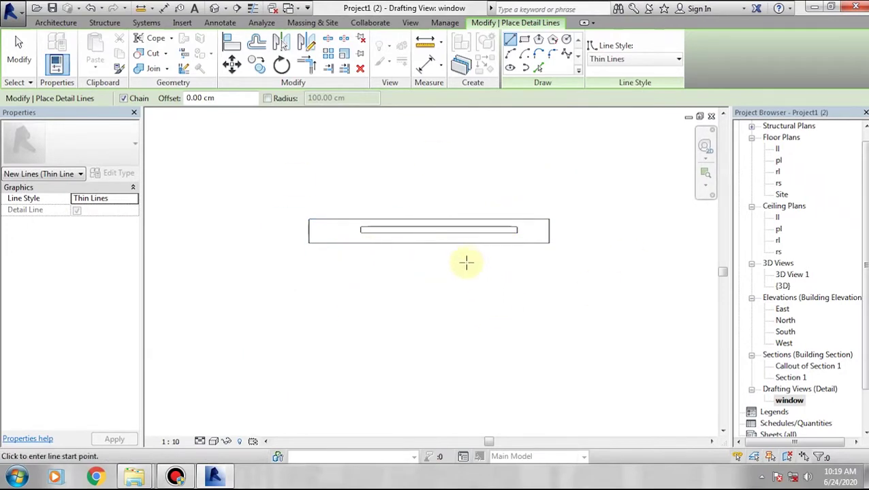
{"action": "key", "text": "Escape"}
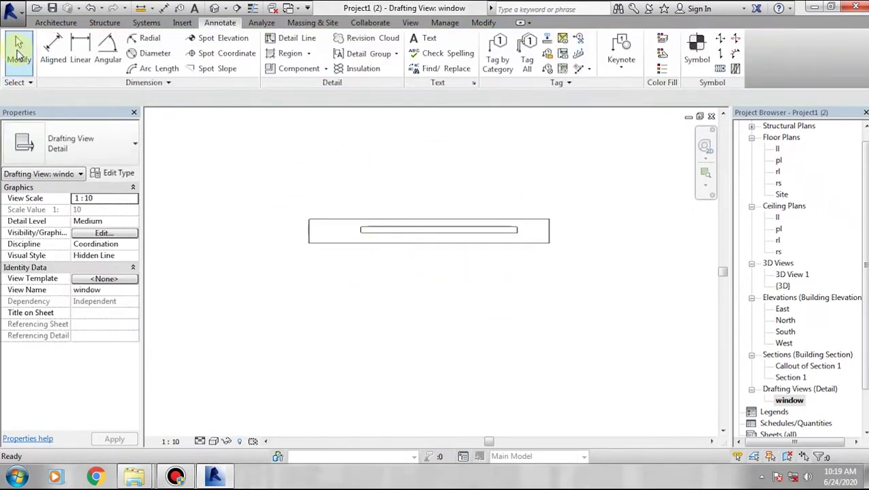
On floor plan pl, place a rectangular callout around the window above the hatched patch.
{"action": "double_click", "coordinate": [778, 160]}
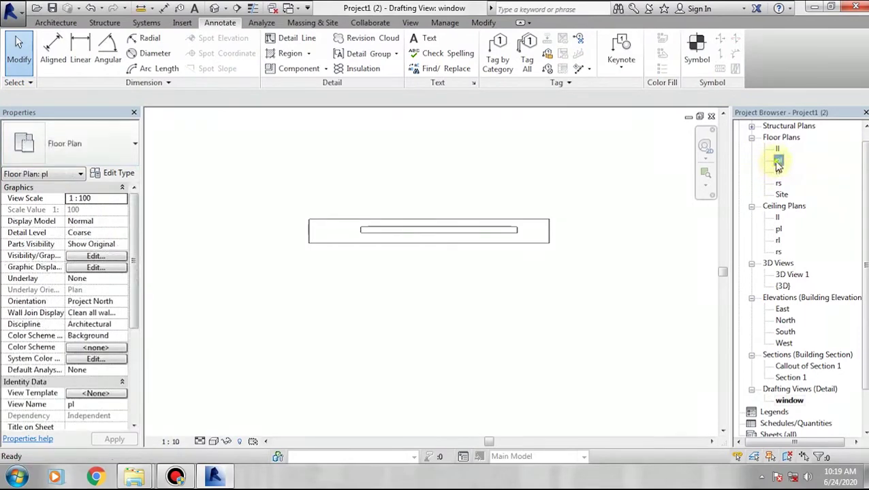
{"action": "scroll", "coordinate": [441, 242], "scroll_direction": "up", "scroll_amount": 1}
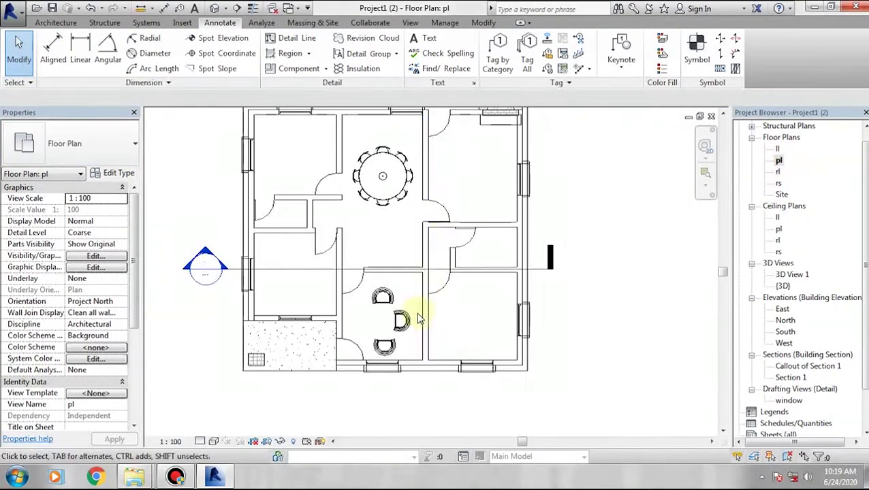
{"action": "scroll", "coordinate": [310, 242], "scroll_direction": "up", "scroll_amount": 2}
{"action": "scroll", "coordinate": [310, 247], "scroll_direction": "up", "scroll_amount": 2}
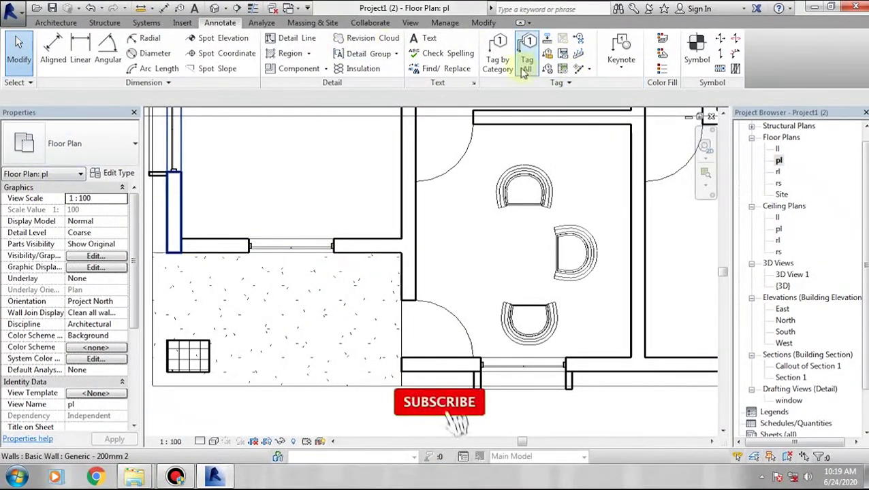
{"action": "left_click", "coordinate": [410, 23]}
{"action": "left_click", "coordinate": [428, 65]}
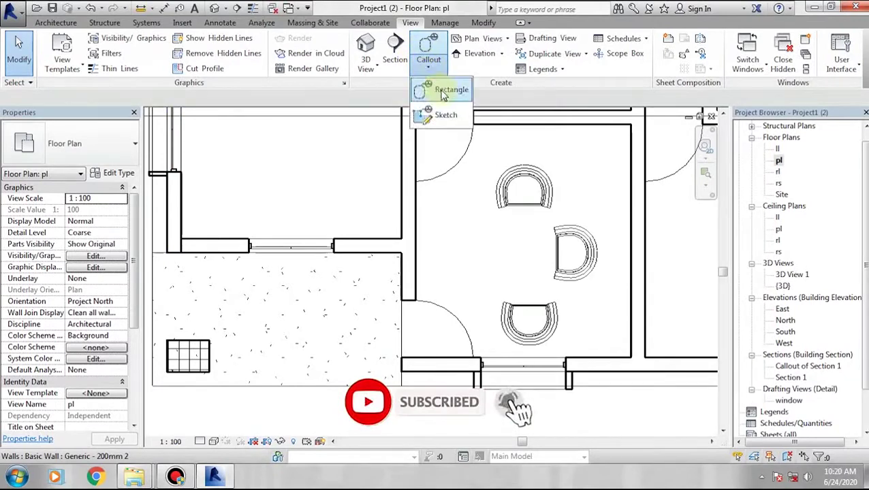
{"action": "left_click", "coordinate": [443, 94]}
{"action": "left_click", "coordinate": [314, 215]}
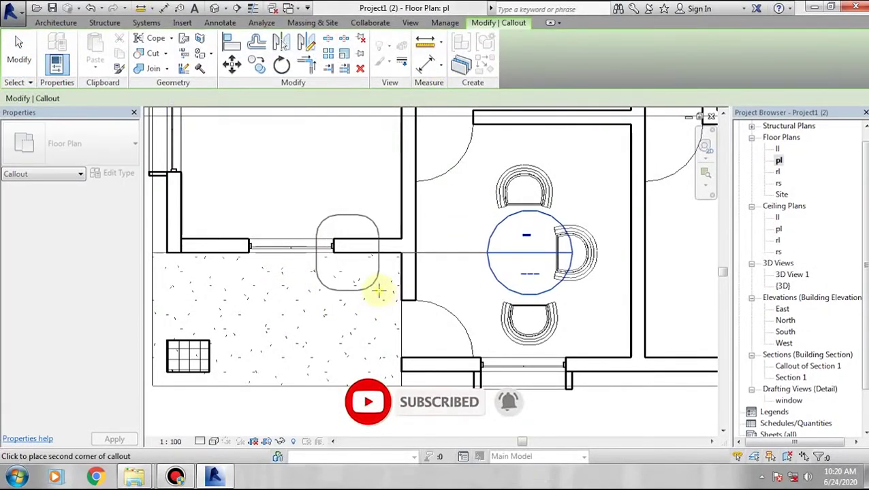
{"action": "left_click", "coordinate": [379, 292]}
Inspect the new Callout of pl view and the window drafting view, then return to pl.
{"action": "double_click", "coordinate": [790, 149]}
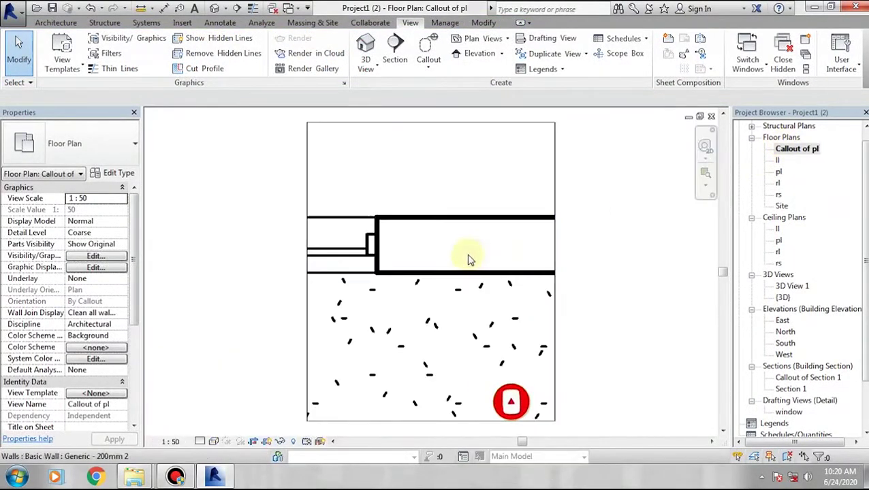
{"action": "scroll", "coordinate": [398, 242], "scroll_direction": "down", "scroll_amount": 2}
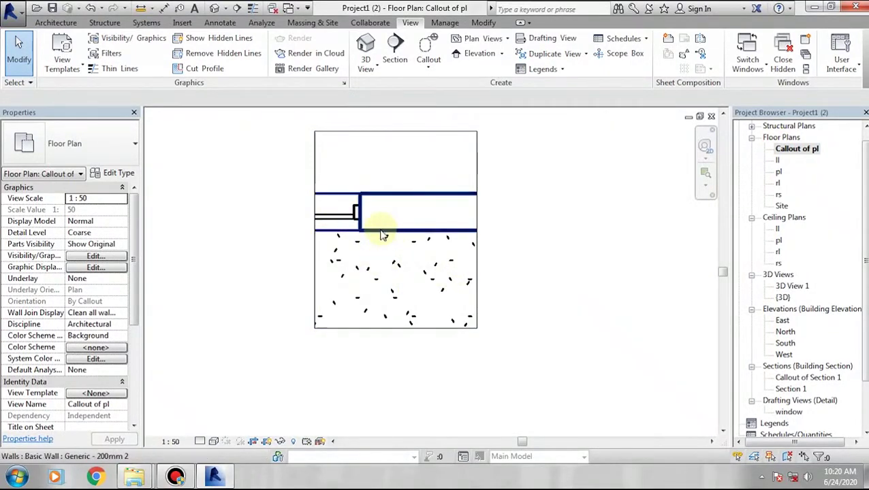
{"action": "double_click", "coordinate": [778, 173]}
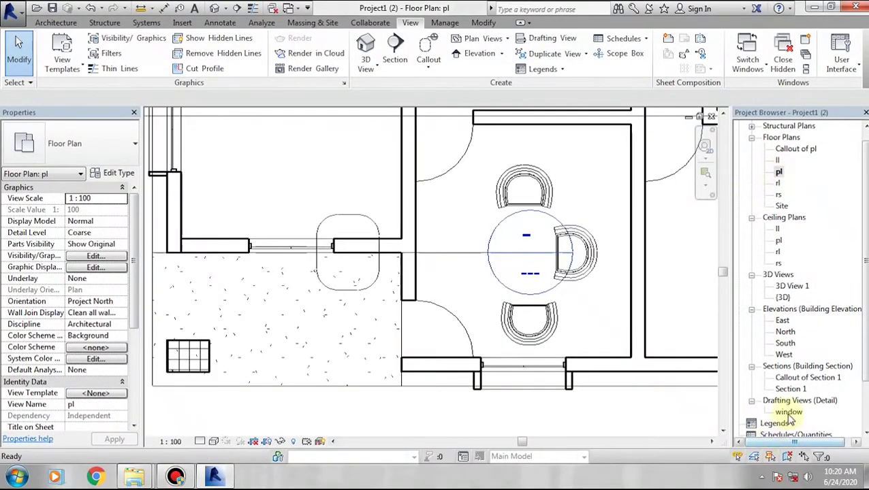
{"action": "double_click", "coordinate": [788, 411]}
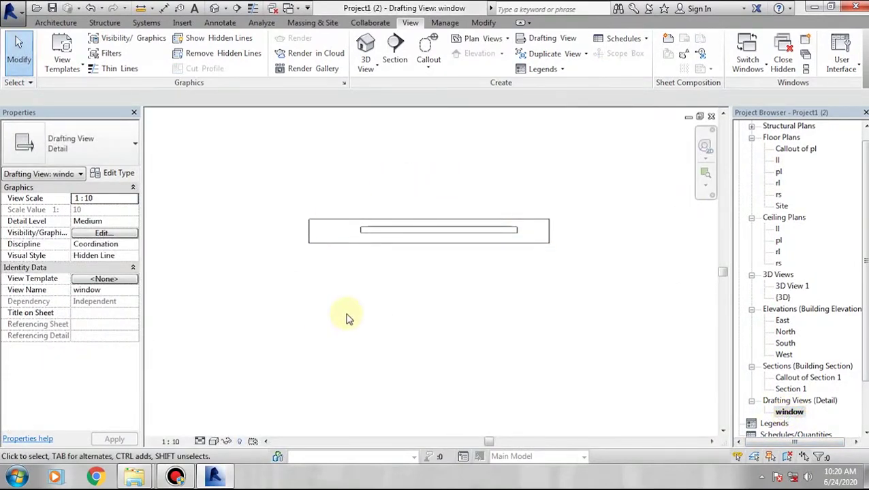
{"action": "double_click", "coordinate": [778, 172]}
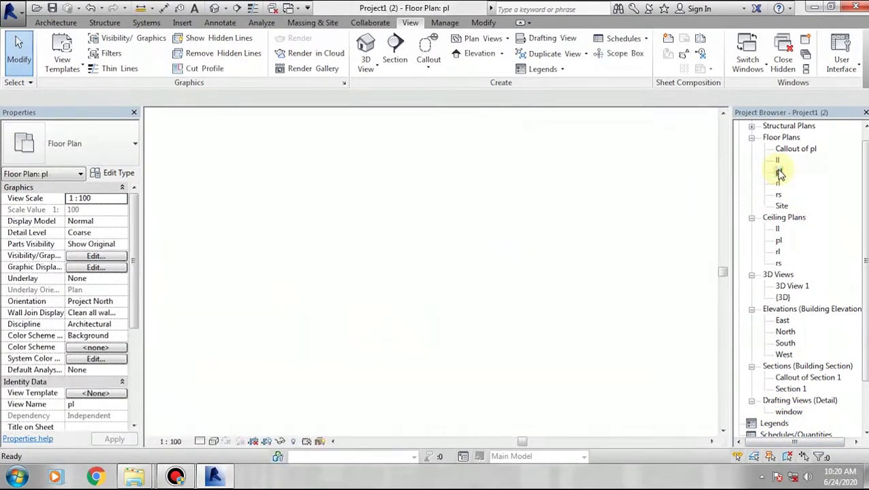
Delete the existing callout and its Callout of pl view.
{"action": "left_click", "coordinate": [371, 222]}
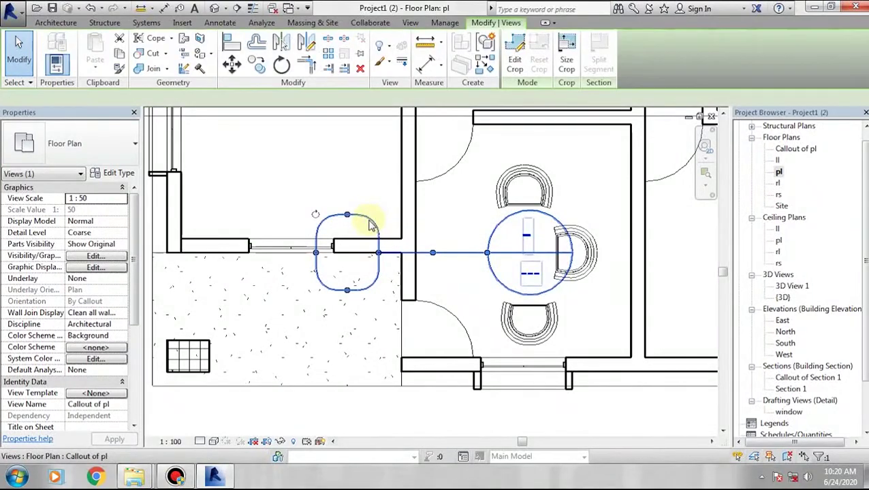
{"action": "key", "text": "Delete"}
{"action": "left_click", "coordinate": [497, 280]}
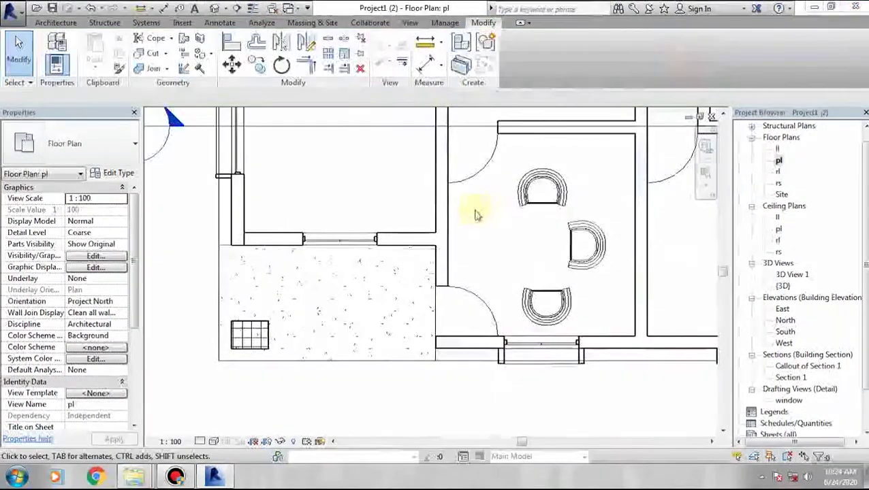
Place a callout around the window opening referencing the 'window' drafting view.
{"action": "left_click", "coordinate": [410, 23]}
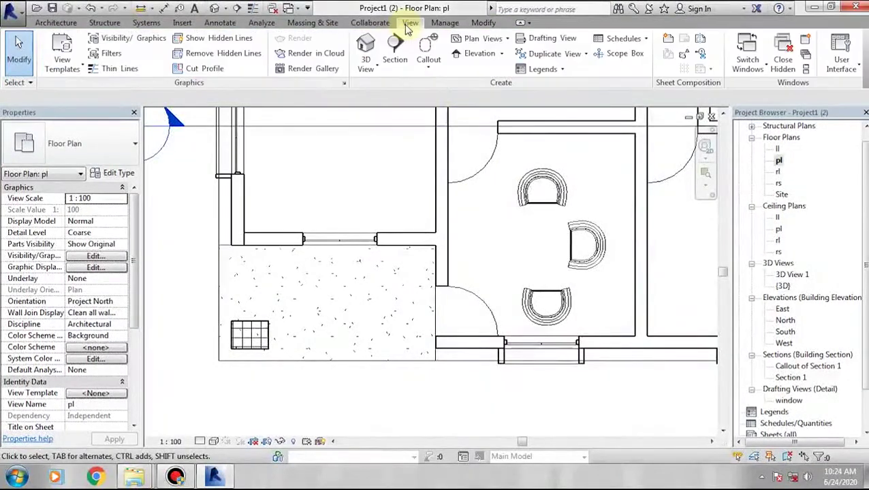
{"action": "left_click", "coordinate": [428, 54]}
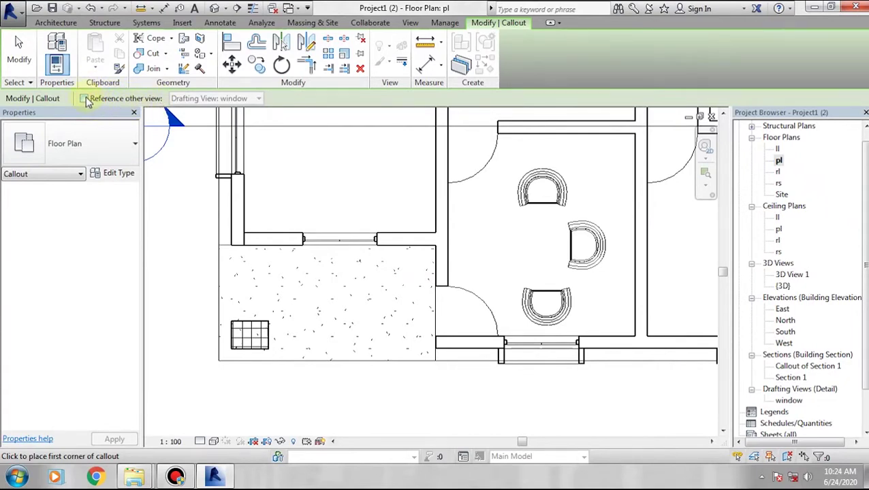
{"action": "left_click", "coordinate": [244, 101]}
{"action": "left_click", "coordinate": [225, 111]}
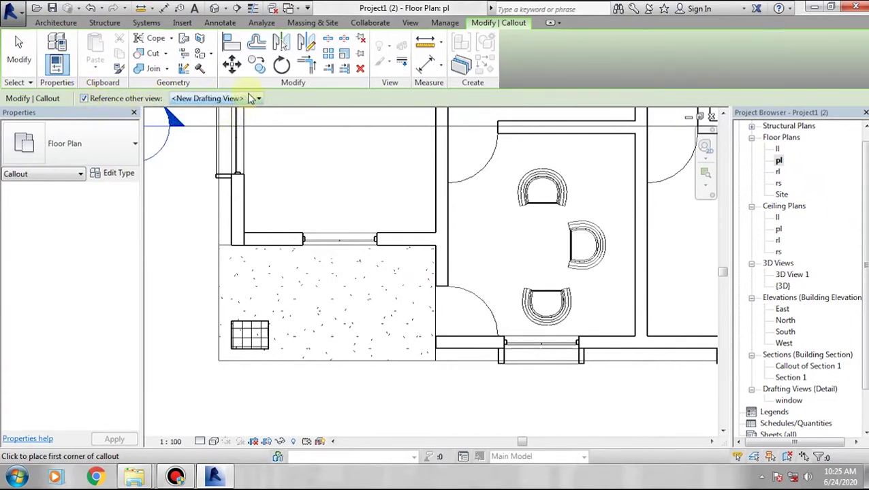
{"action": "left_click", "coordinate": [248, 99]}
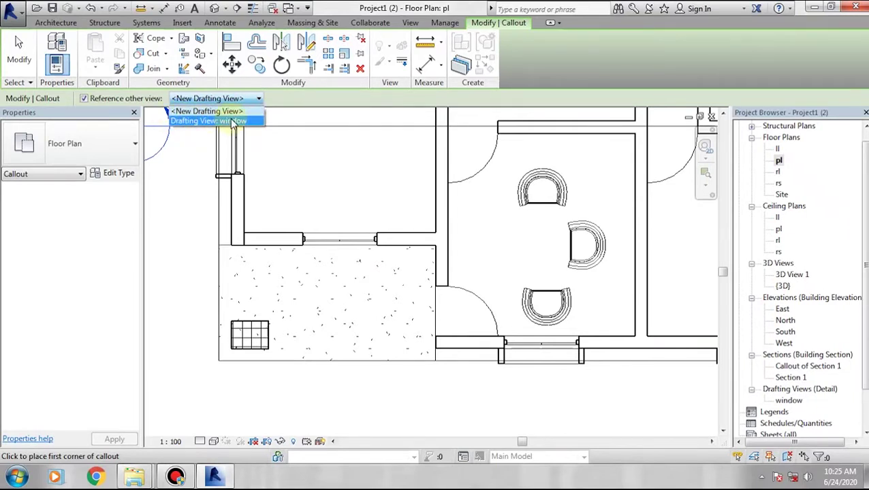
{"action": "left_click", "coordinate": [232, 122]}
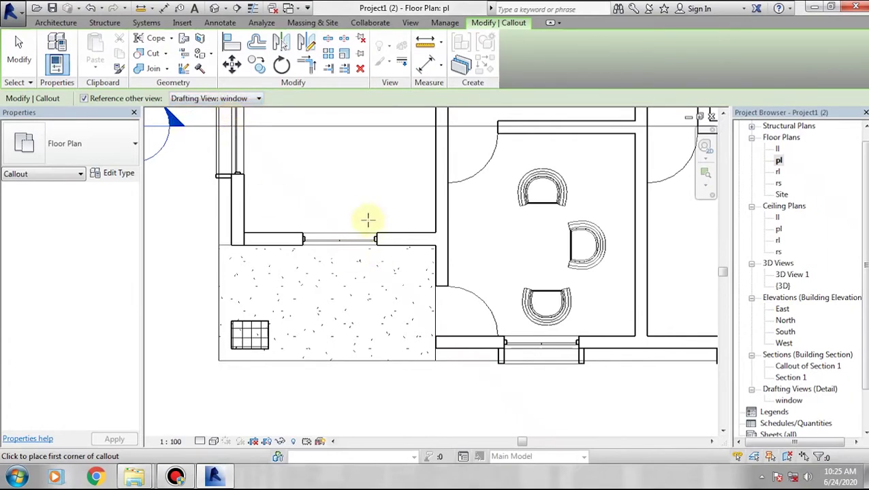
{"action": "left_click", "coordinate": [358, 212]}
{"action": "left_click", "coordinate": [423, 280]}
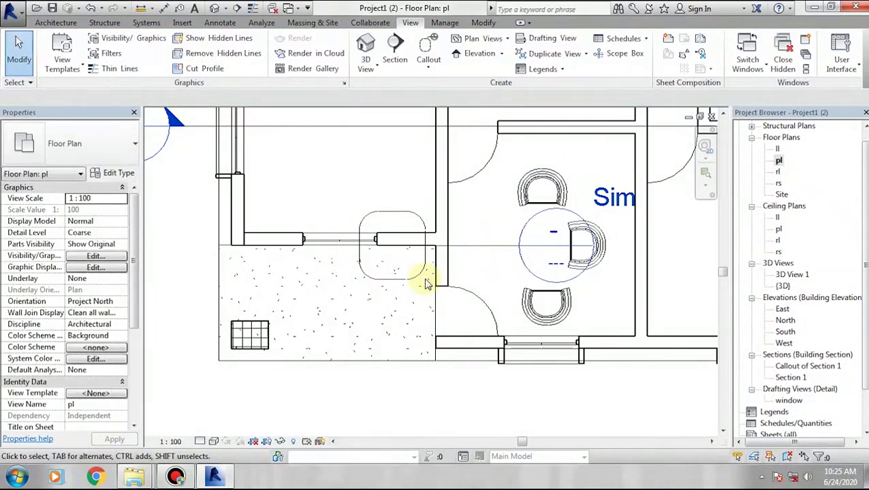
Check the callout's referenced view, return to pl, then open the 'window' drafting view.
{"action": "double_click", "coordinate": [539, 243]}
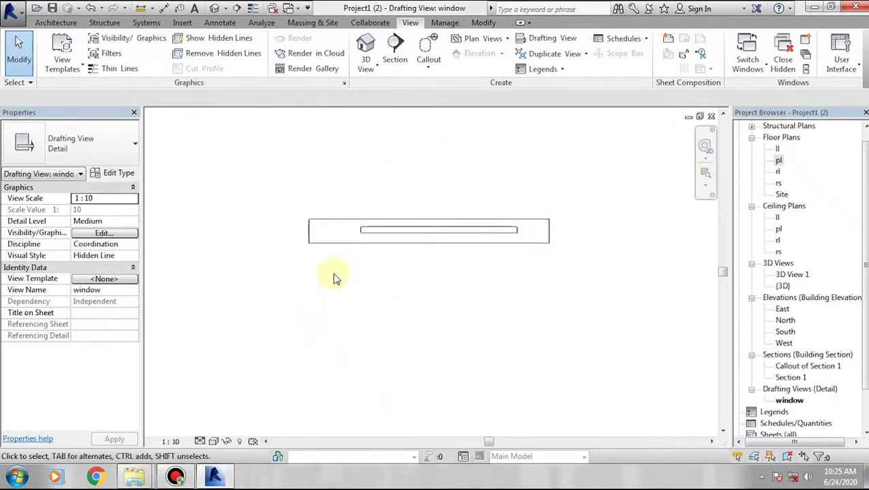
{"action": "double_click", "coordinate": [776, 161]}
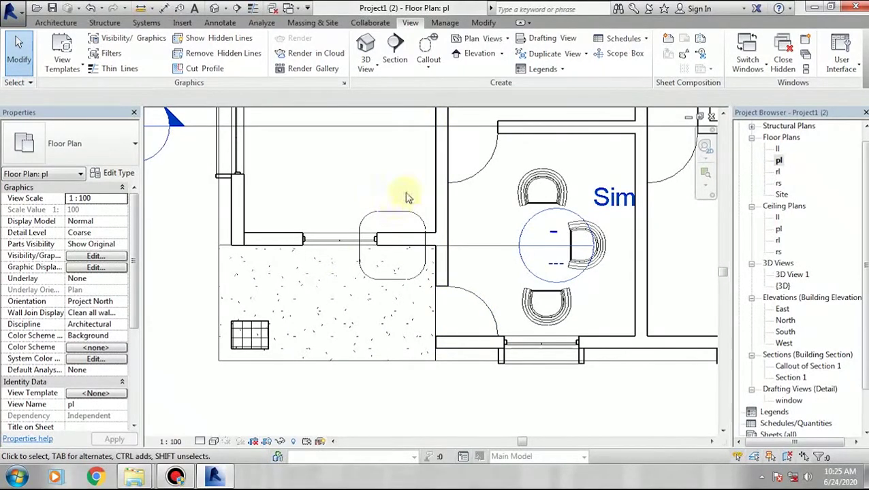
{"action": "left_click", "coordinate": [429, 47]}
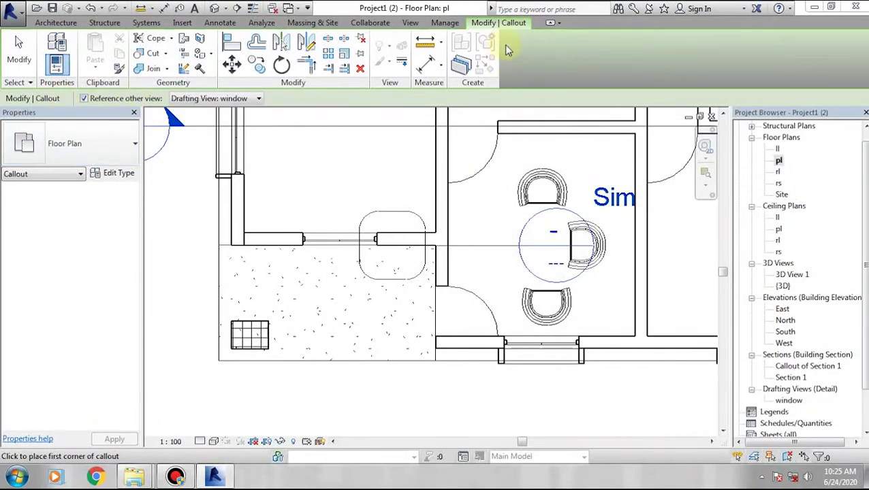
{"action": "scroll", "coordinate": [363, 274], "scroll_direction": "down", "scroll_amount": 2}
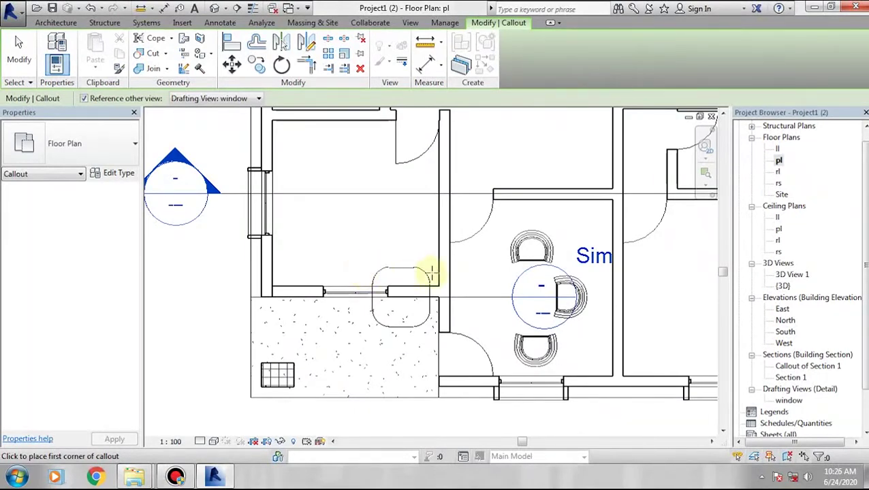
{"action": "double_click", "coordinate": [788, 400]}
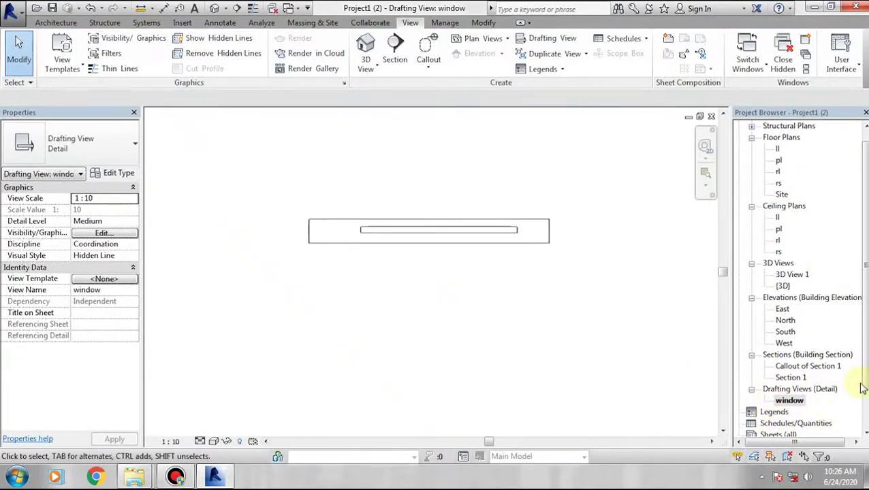
Import stair.dwg from MEDIAZ (E:) > CIVIL WORKS > CAD Campuse Projects > Cad.
{"action": "left_click", "coordinate": [182, 24]}
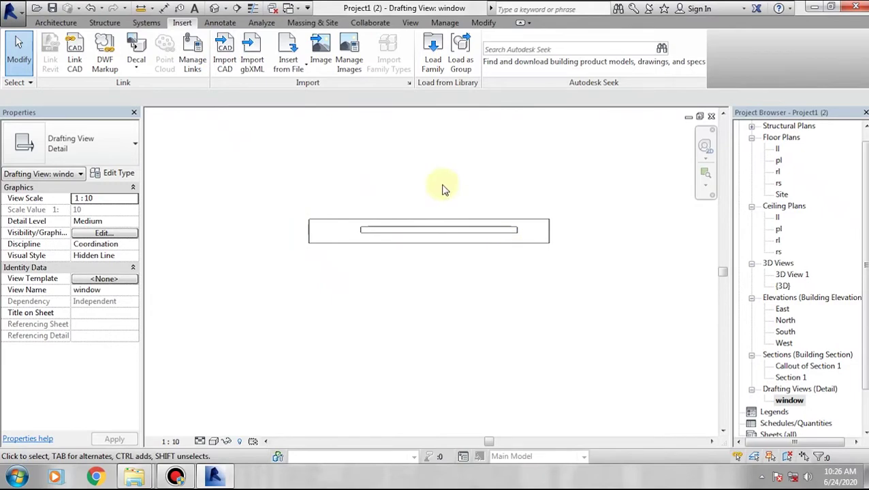
{"action": "left_click", "coordinate": [229, 72]}
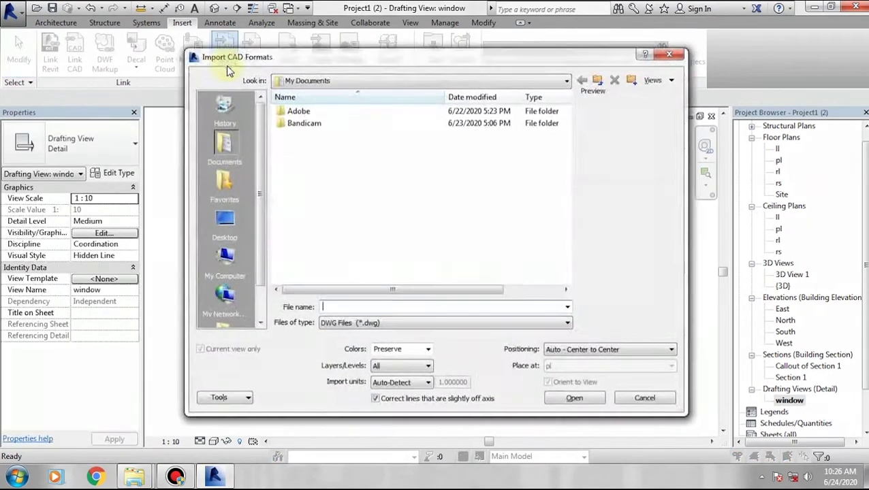
{"action": "left_click", "coordinate": [225, 259]}
{"action": "double_click", "coordinate": [328, 150]}
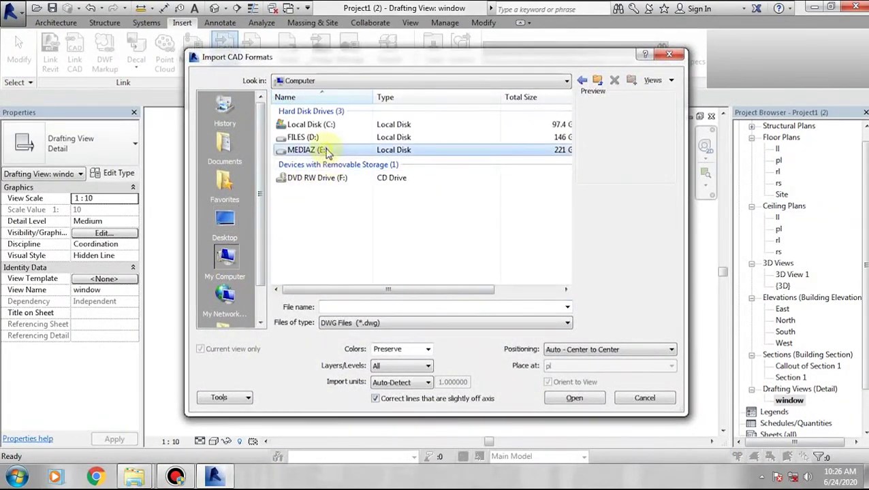
{"action": "double_click", "coordinate": [324, 146]}
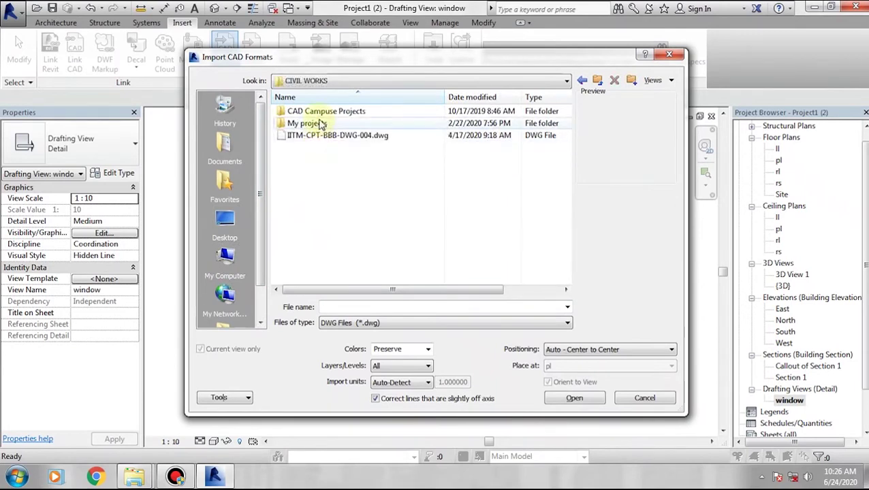
{"action": "double_click", "coordinate": [318, 112]}
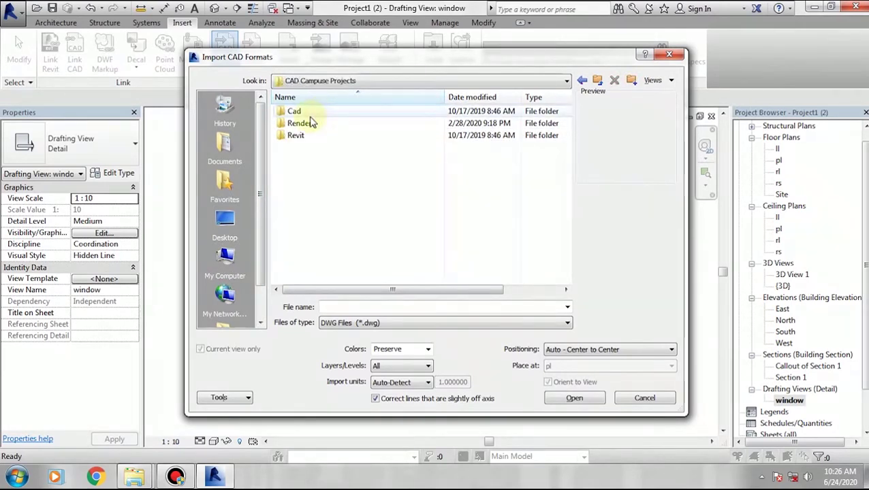
{"action": "double_click", "coordinate": [298, 112]}
{"action": "left_click", "coordinate": [303, 124]}
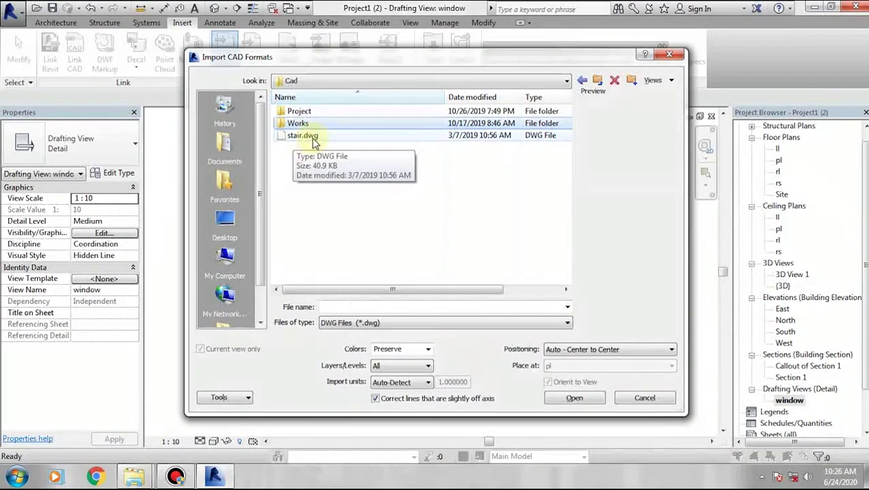
{"action": "double_click", "coordinate": [311, 135]}
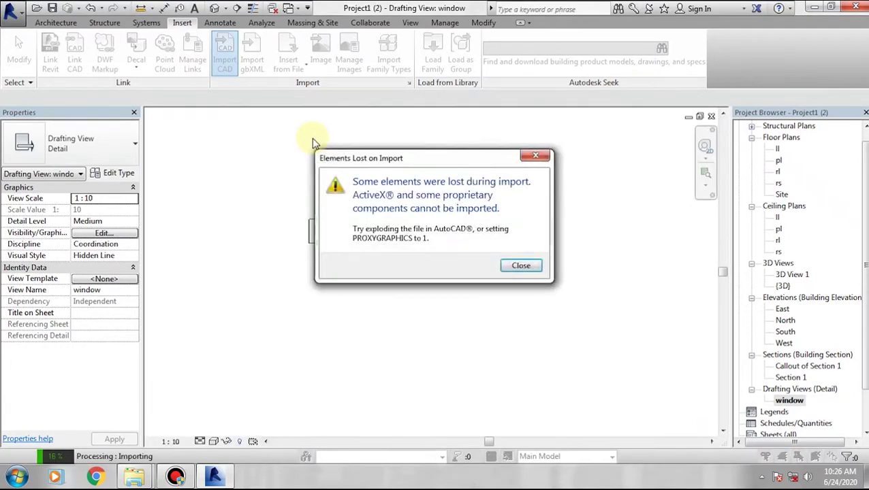
Dismiss the Elements Lost on Import warning and pan to see the whole stair drawing.
{"action": "left_click", "coordinate": [521, 266]}
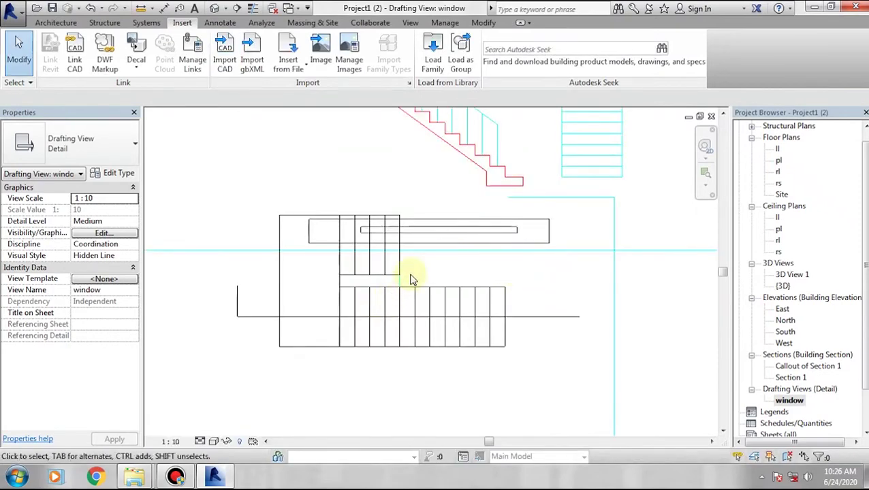
{"action": "middle_click_drag", "start_coordinate": [419, 282], "coordinate": [337, 266]}
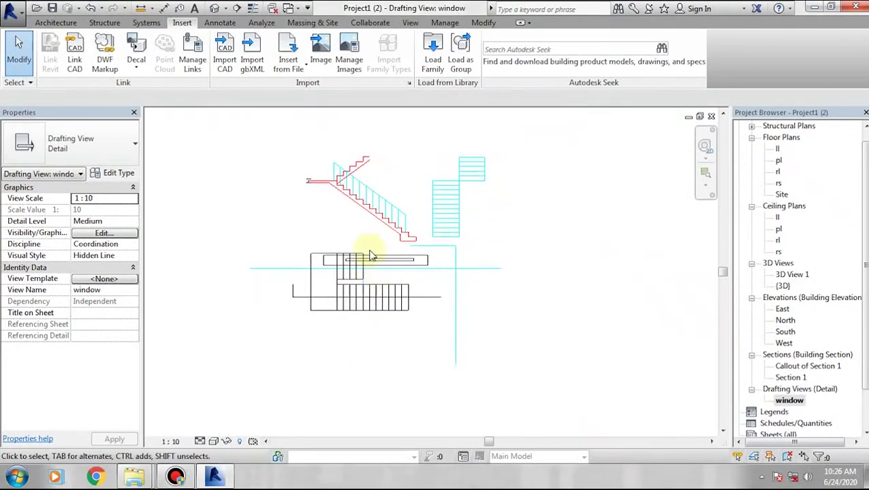
{"action": "scroll", "coordinate": [335, 265], "scroll_direction": "down", "scroll_amount": 2}
{"action": "left_click", "coordinate": [399, 263]}
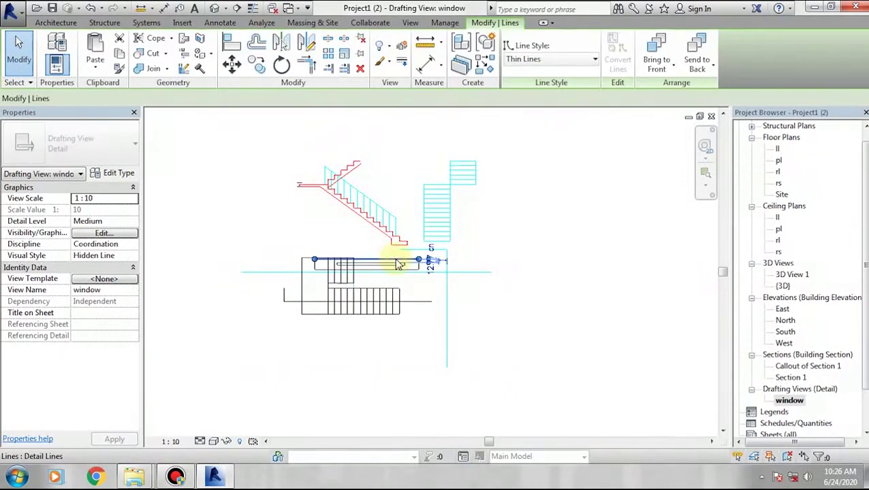
{"action": "key", "text": "Escape"}
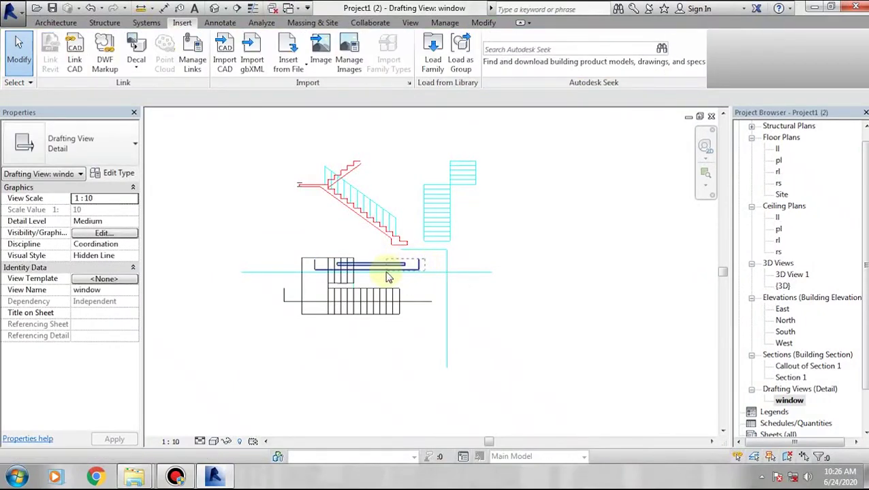
Delete the imported stair drawing, then restore it with Ctrl+Z.
{"action": "left_click", "coordinate": [385, 274]}
{"action": "key", "text": "Delete"}
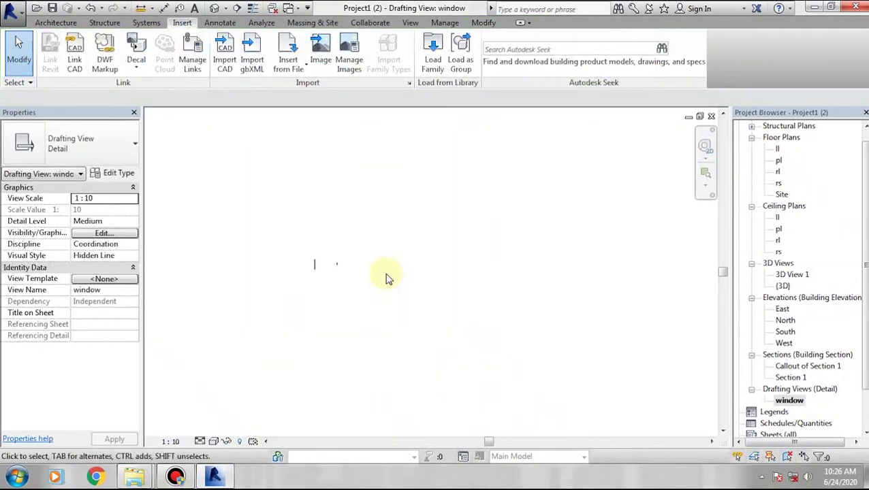
{"action": "key", "text": "super"}
{"action": "key", "text": "super"}
{"action": "key", "text": "ctrl+z"}
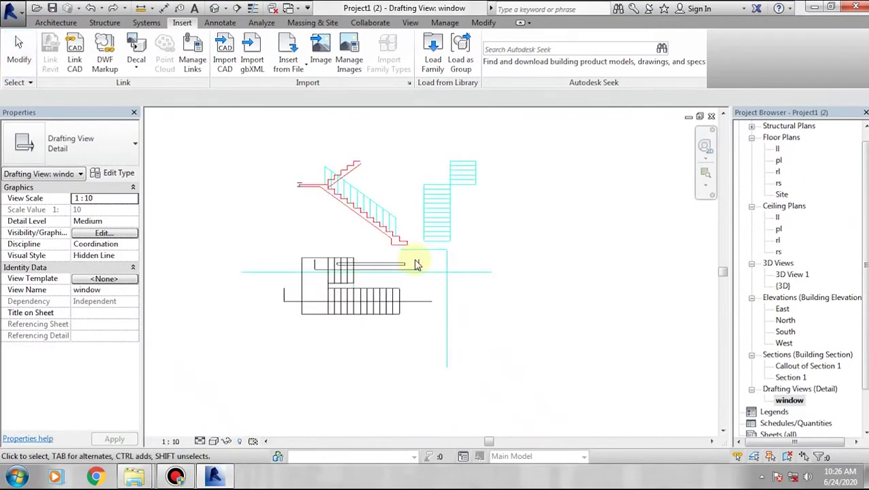
{"action": "left_click", "coordinate": [311, 266]}
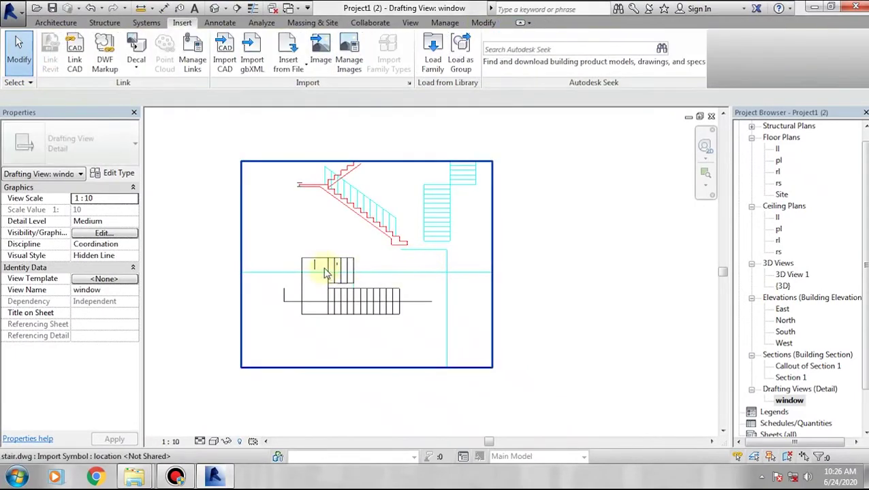
{"action": "left_click", "coordinate": [305, 266]}
{"action": "key", "text": "Escape"}
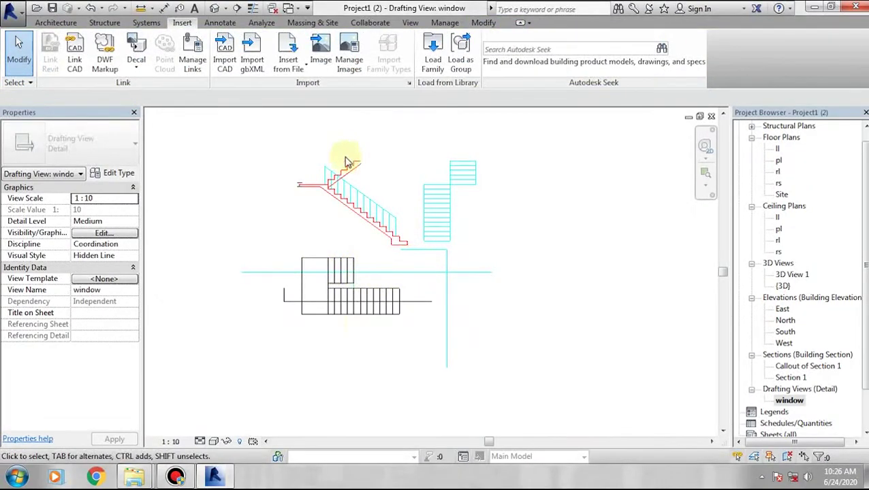
Open plan pl, follow the callout head to the 'window' view, and recentre the stair drawing.
{"action": "double_click", "coordinate": [778, 160]}
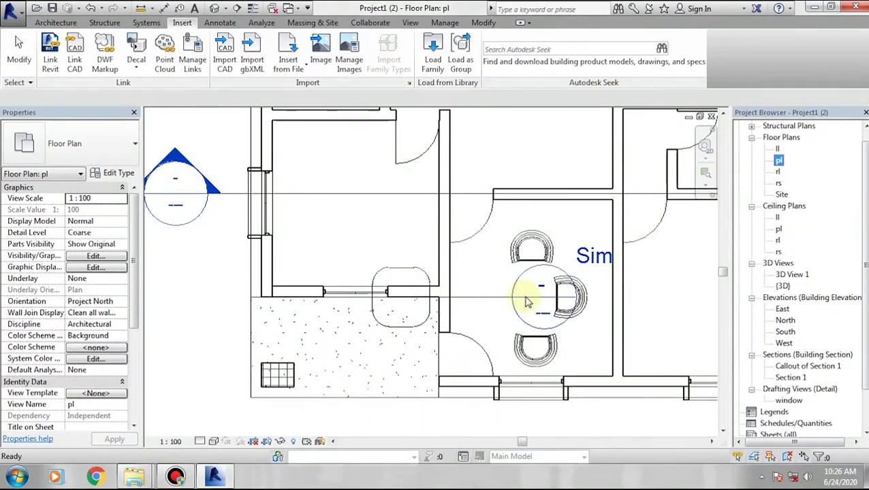
{"action": "double_click", "coordinate": [528, 300]}
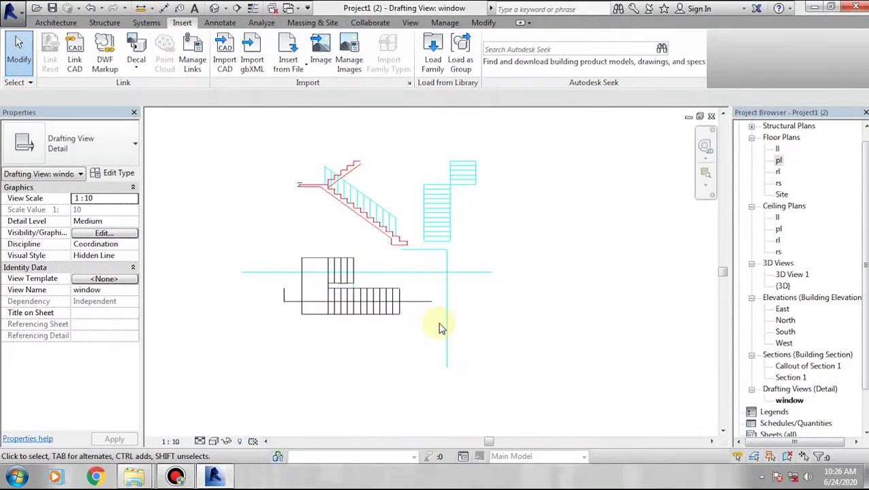
{"action": "middle_click_drag", "start_coordinate": [337, 318], "coordinate": [370, 318]}
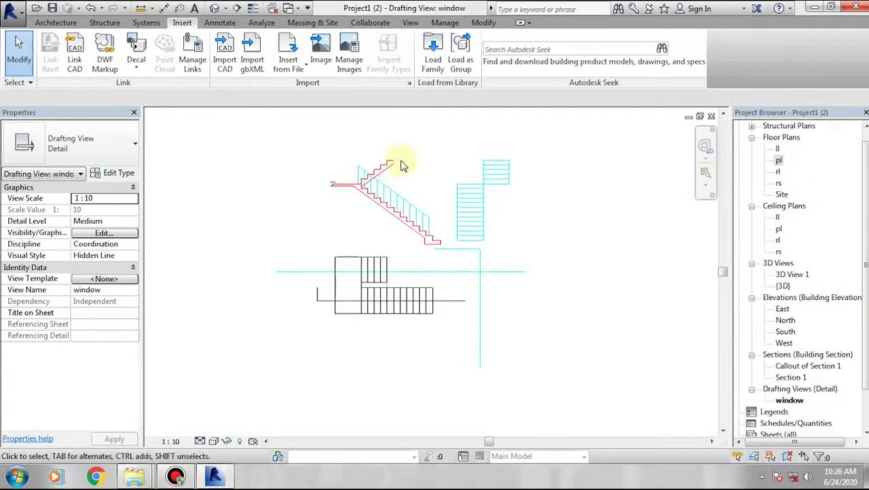
{"action": "scroll", "coordinate": [417, 312], "scroll_direction": "up", "scroll_amount": 1}
{"action": "scroll", "coordinate": [417, 312], "scroll_direction": "down", "scroll_amount": 1}
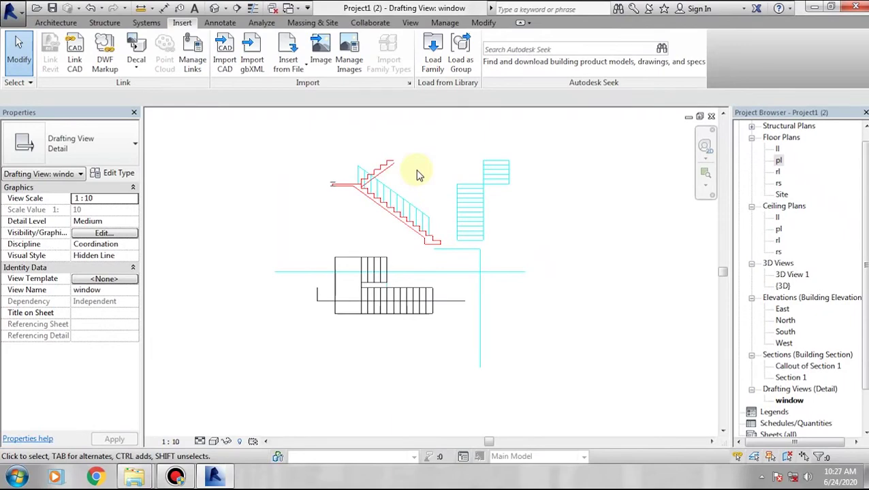
Reopen floor plan pl and zoom out to show the whole house.
{"action": "left_click", "coordinate": [778, 161]}
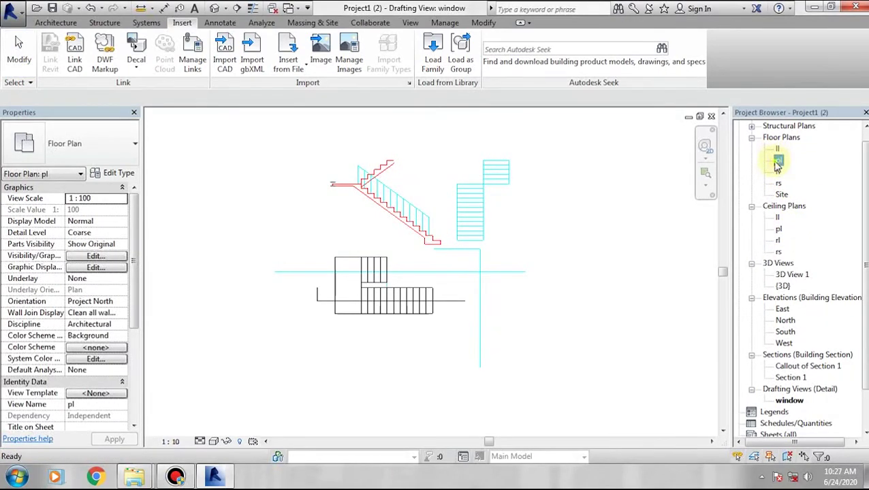
{"action": "double_click", "coordinate": [778, 161]}
{"action": "scroll", "coordinate": [442, 266], "scroll_direction": "down", "scroll_amount": 3}
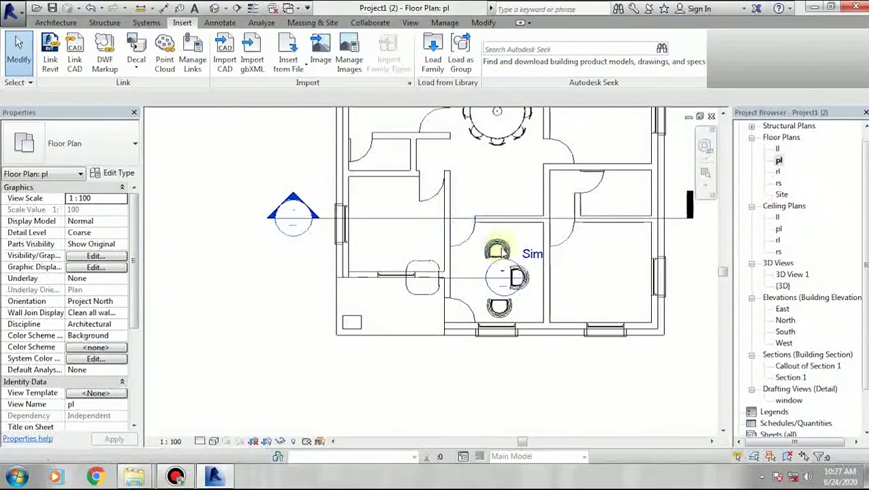
{"action": "scroll", "coordinate": [423, 313], "scroll_direction": "up", "scroll_amount": 3}
{"action": "scroll", "coordinate": [416, 312], "scroll_direction": "down", "scroll_amount": 2}
{"action": "scroll", "coordinate": [403, 325], "scroll_direction": "up", "scroll_amount": 1}
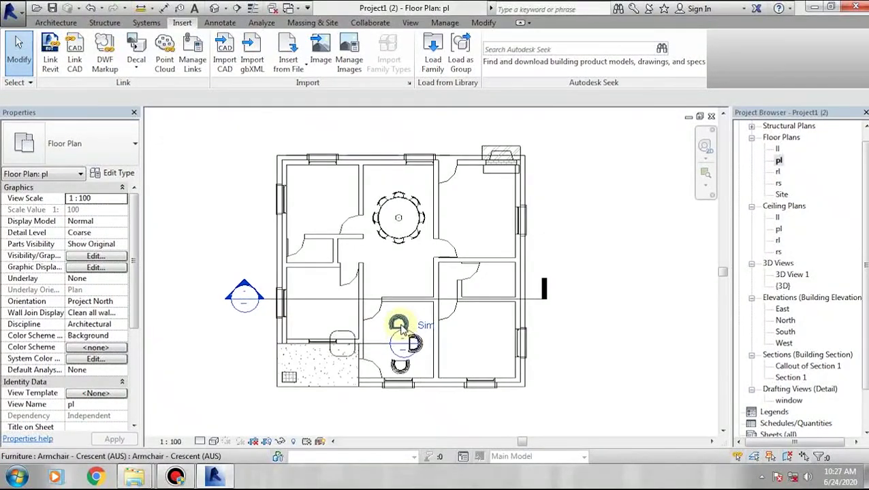